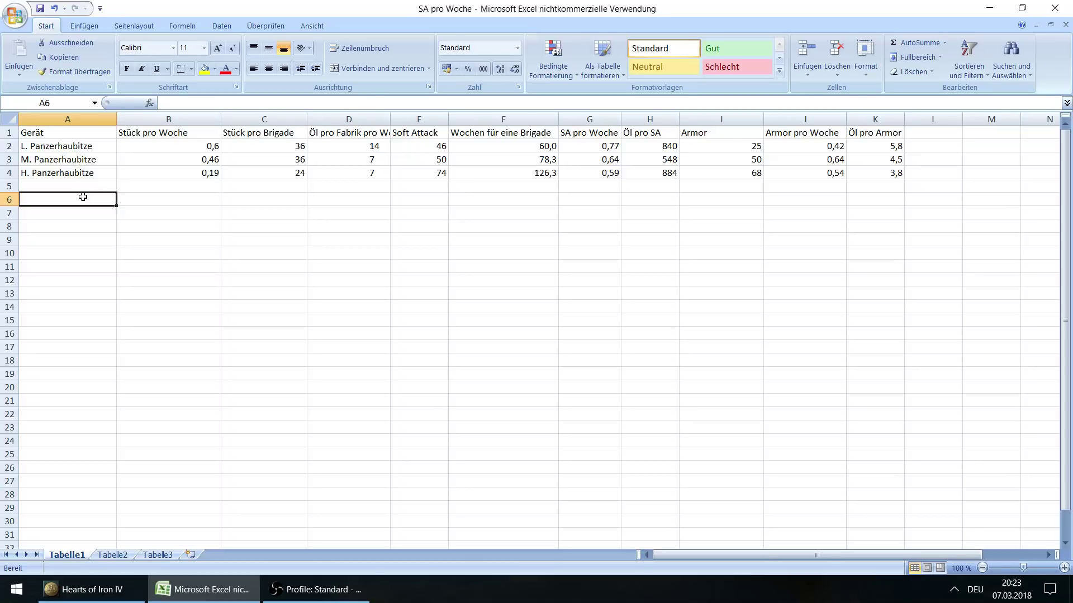
key("Up")
key("Right")
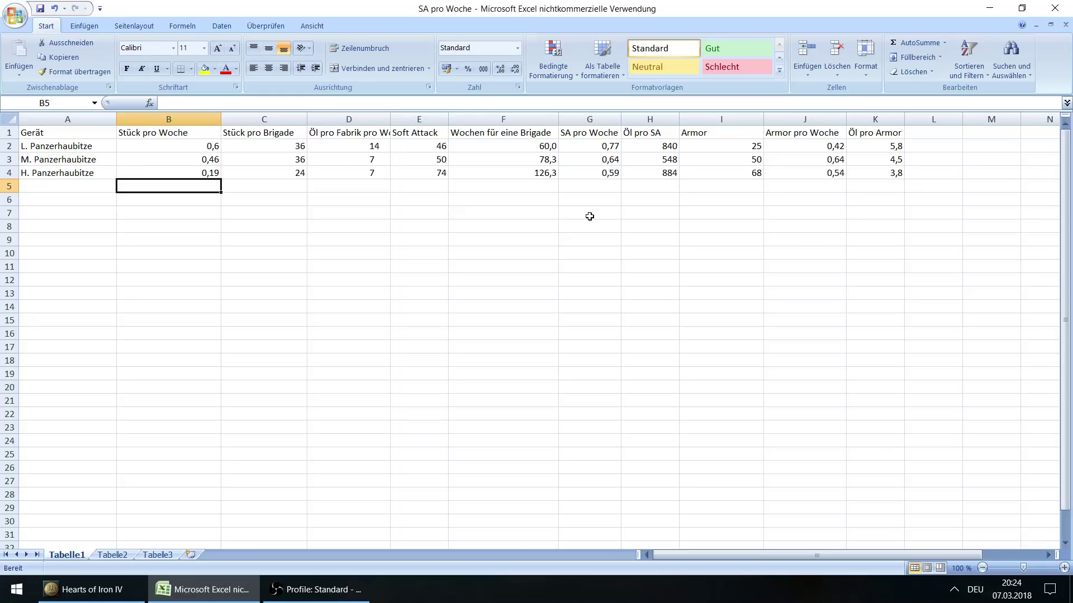
key("Up")
key("Right")
key("Right")
key("Down")
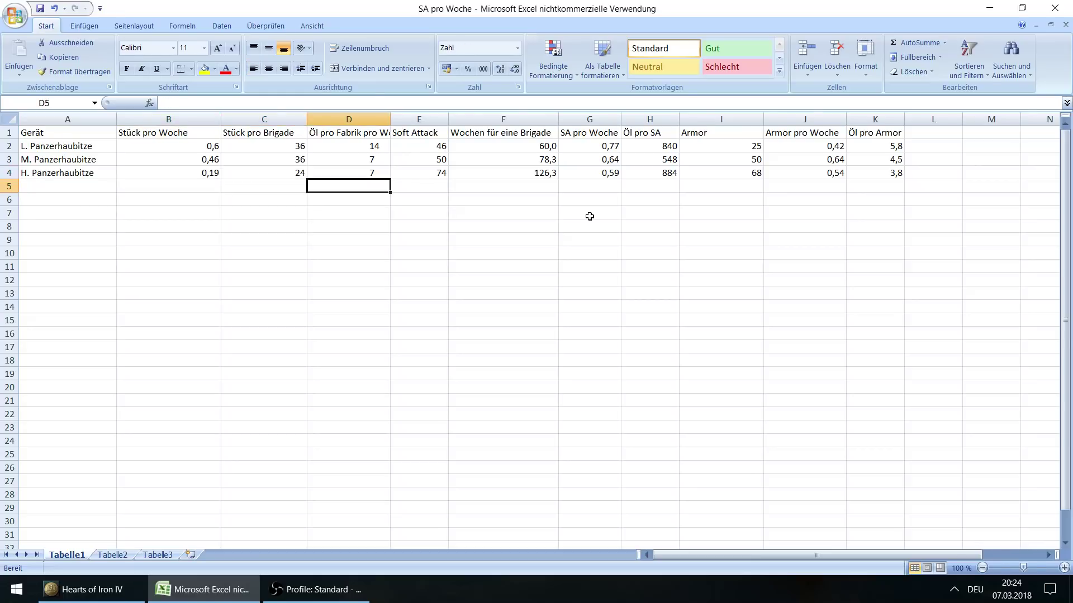
- Switch to Hearts of Iron IV to view the Light SP Artillery stats in the Division Designer and return to the Excel sheet
left_click(84, 589)
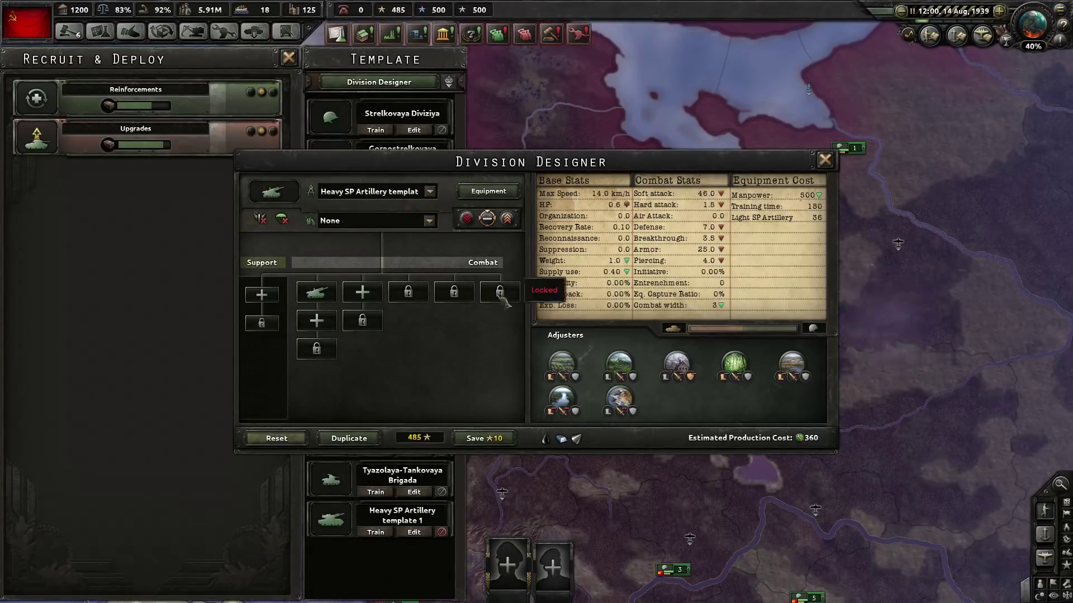
key("alt+Tab")
left_click(587, 202)
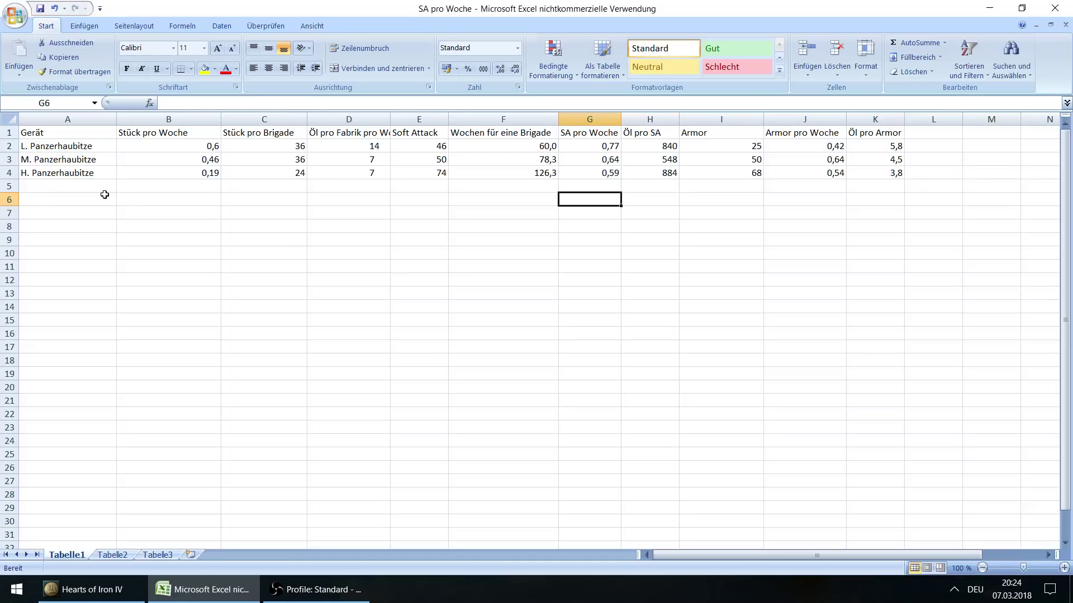
- Examine the light, medium and heavy Panzerhaubitze entries in the Gerät column
key("Left")
key("Home")
key("Up")
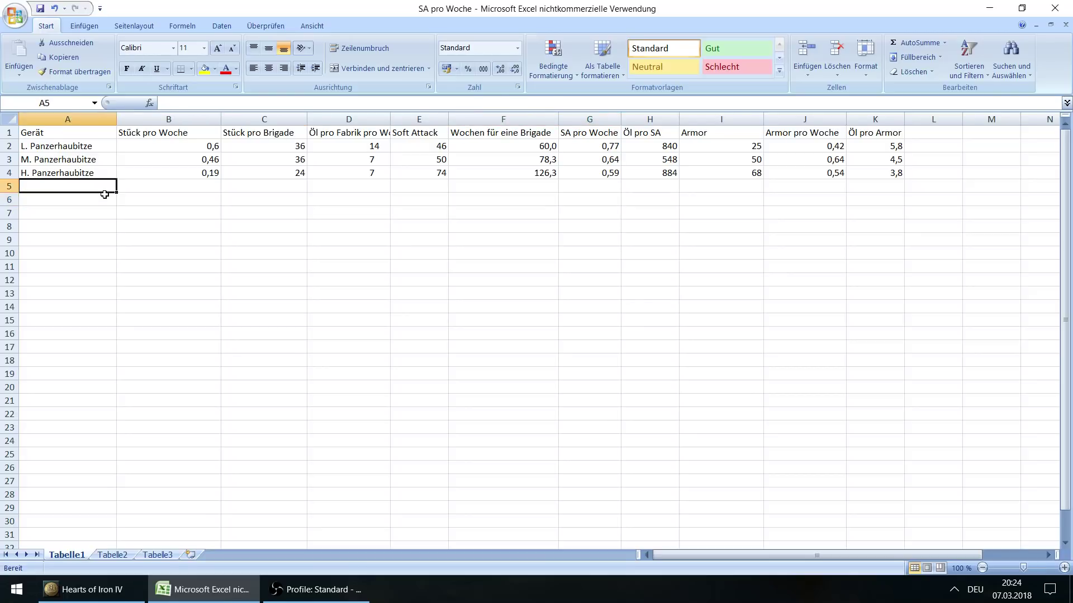
key("Up")
key("Up")
key("Up")
key("Down")
key("Down")
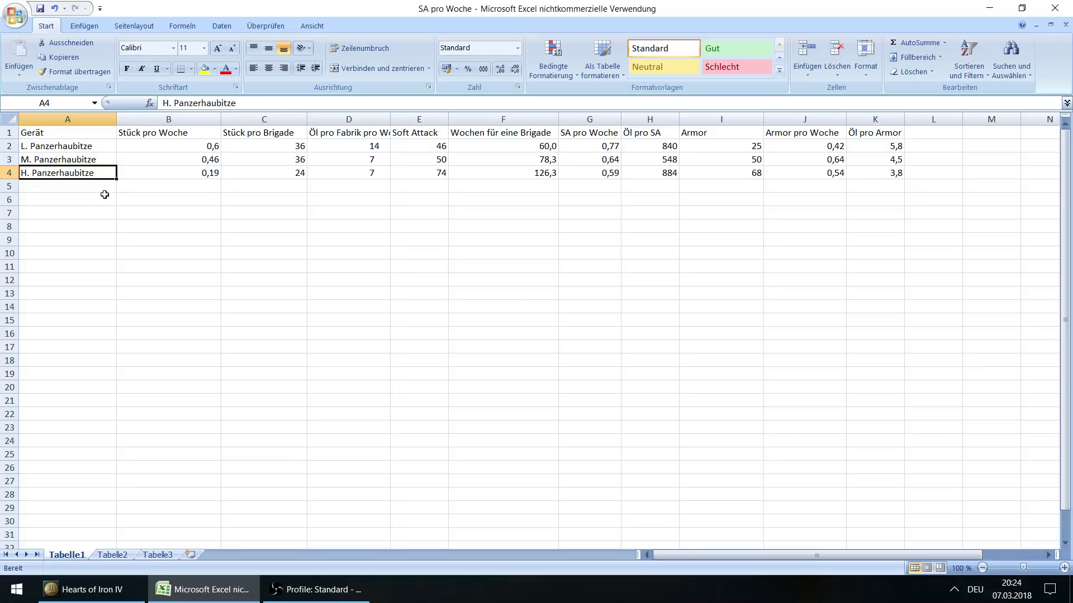
key("Up")
key("Up")
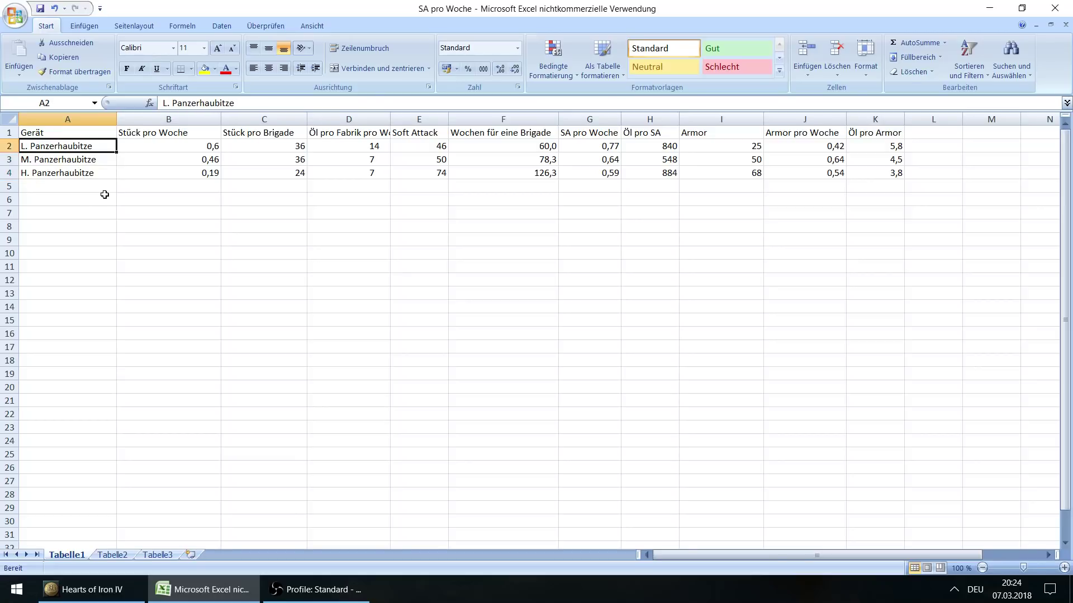
key("Down")
key("Down")
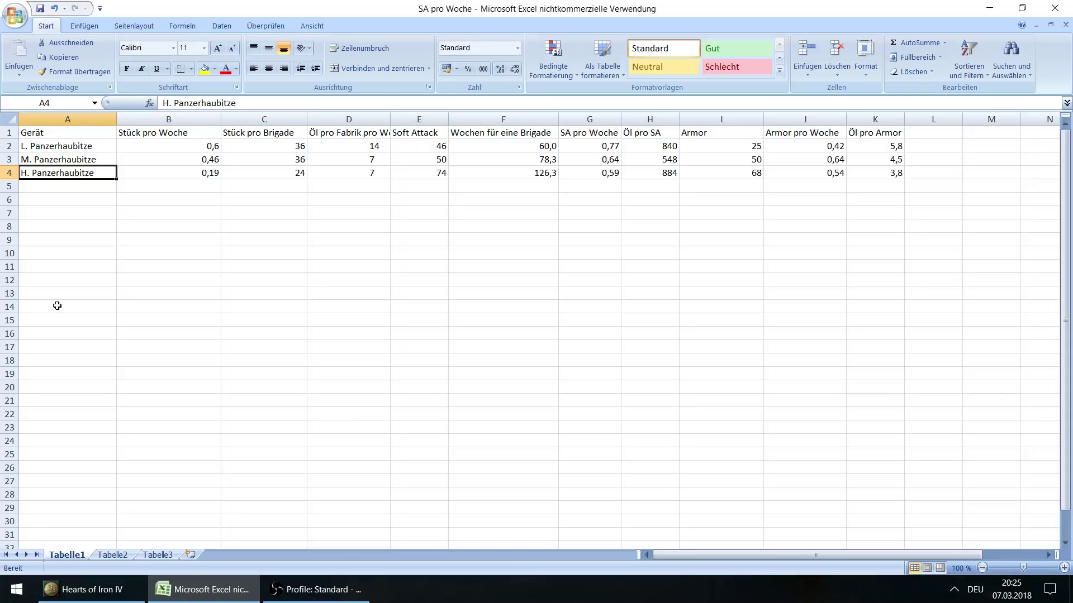
- Look over the table's columns from Stück pro Woche through SA pro Woche
key("Down")
key("Right")
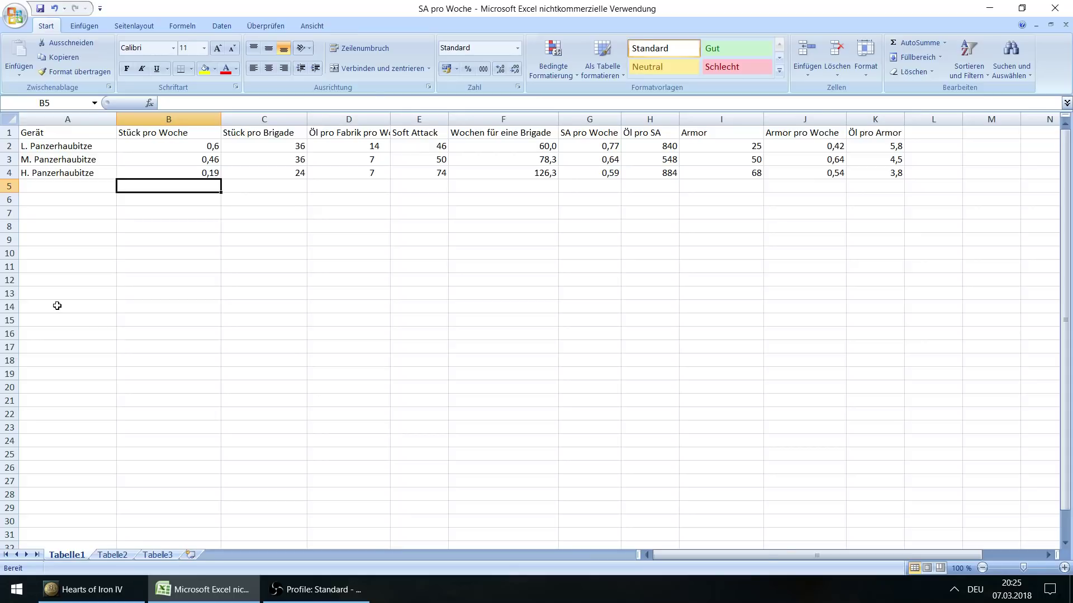
key("Right")
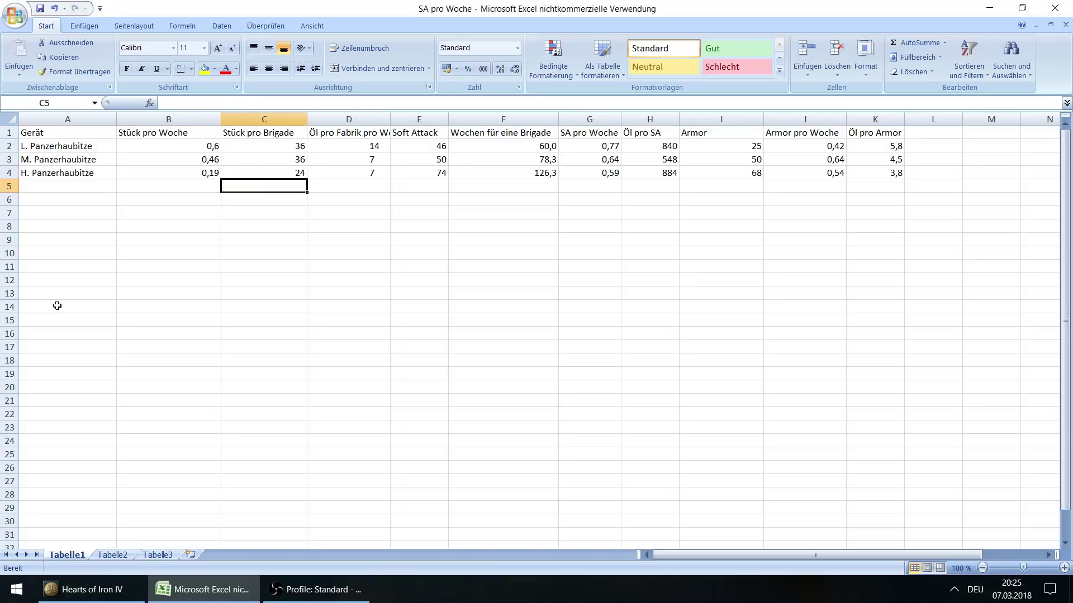
key("Left")
key("Right")
key("Right")
key("Right")
key("Right")
key("Right")
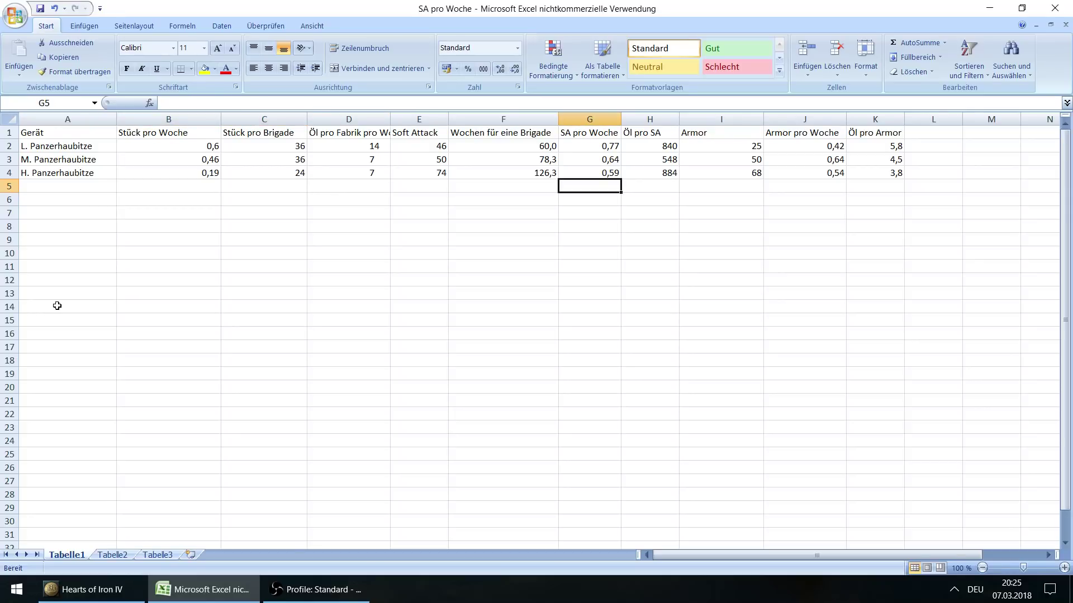
key("Left")
key("Left")
key("Left")
key("Left")
key("Left")
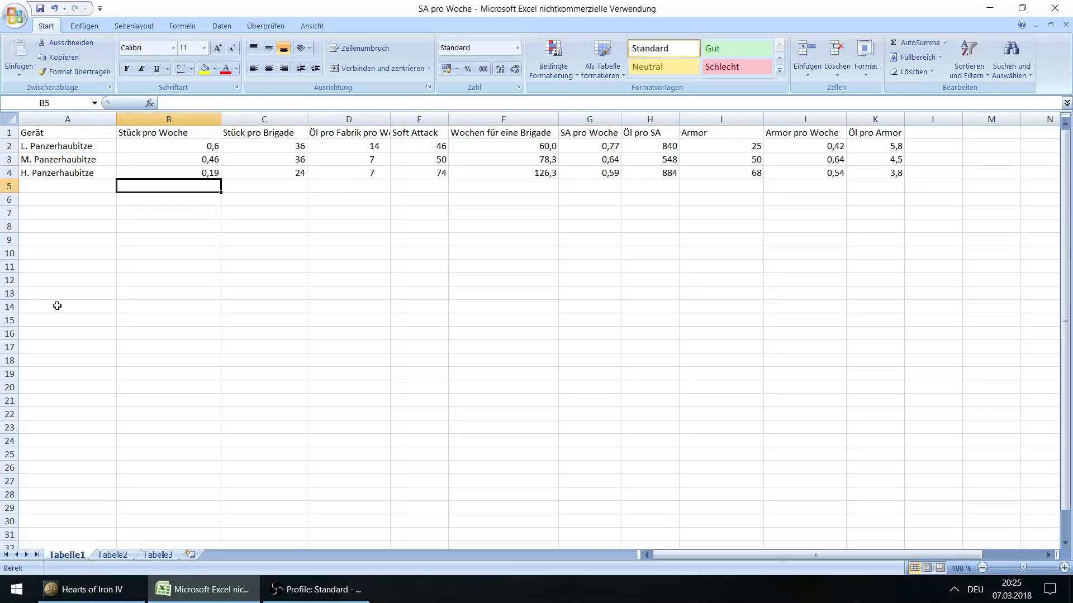
- Narrow the Stück pro Woche column to roughly the width of its header text
key("Up")
key("Up")
key("Up")
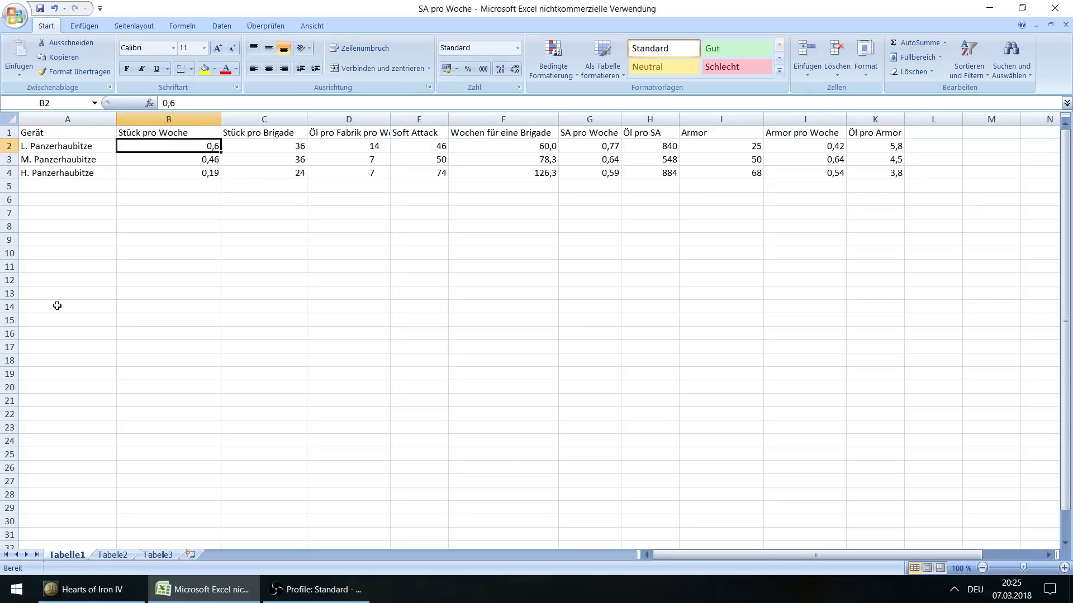
key("Up")
key("Down")
left_click_drag(218, 122, 195, 122)
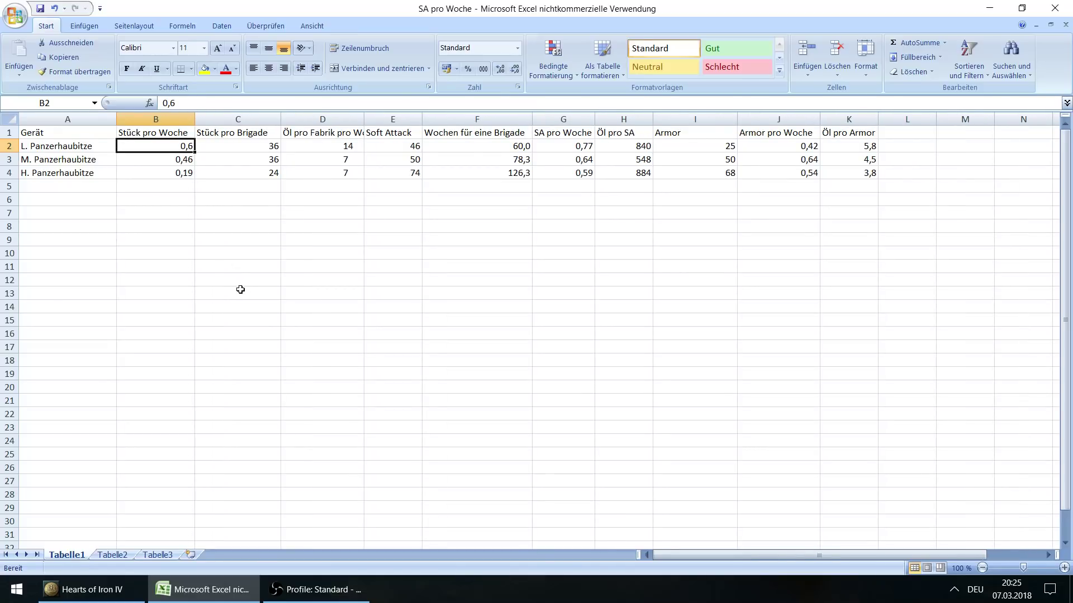
- Examine the Stück pro Woche values of the three Panzerhaubitze types
key("Left")
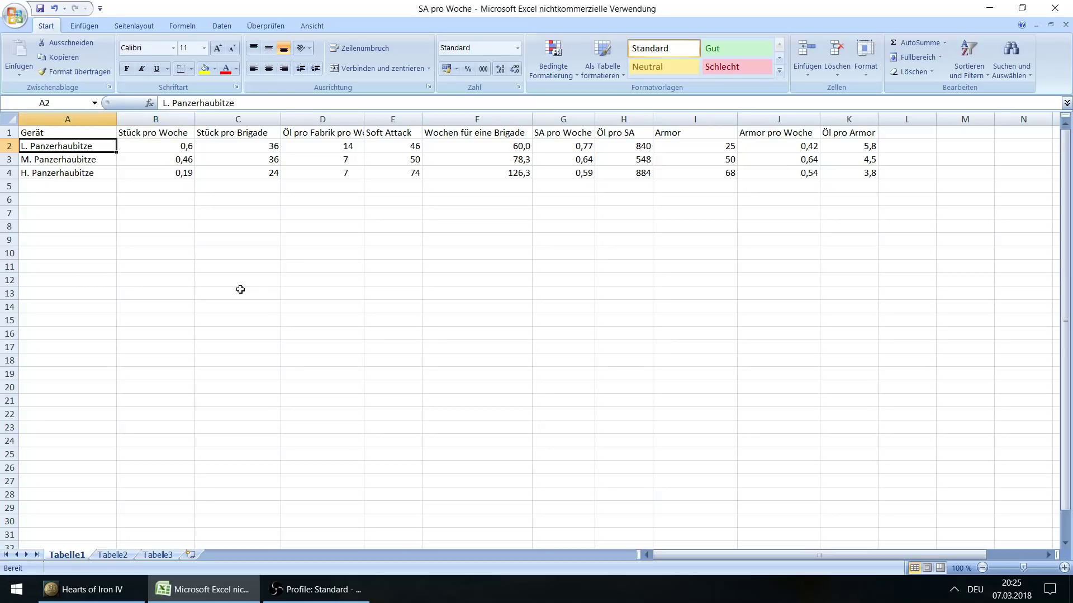
key("Right")
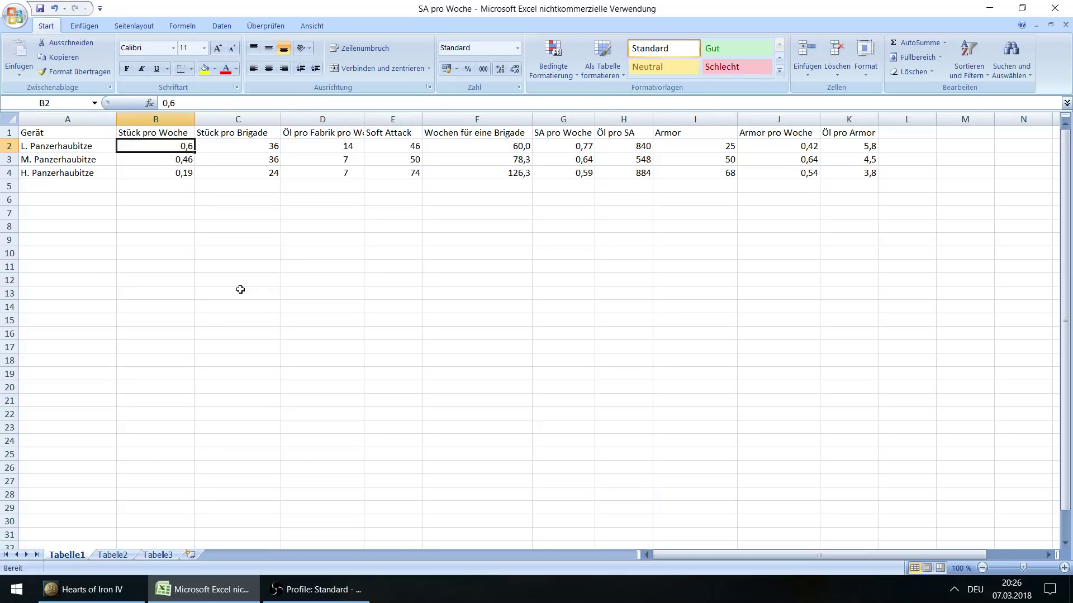
key("Down")
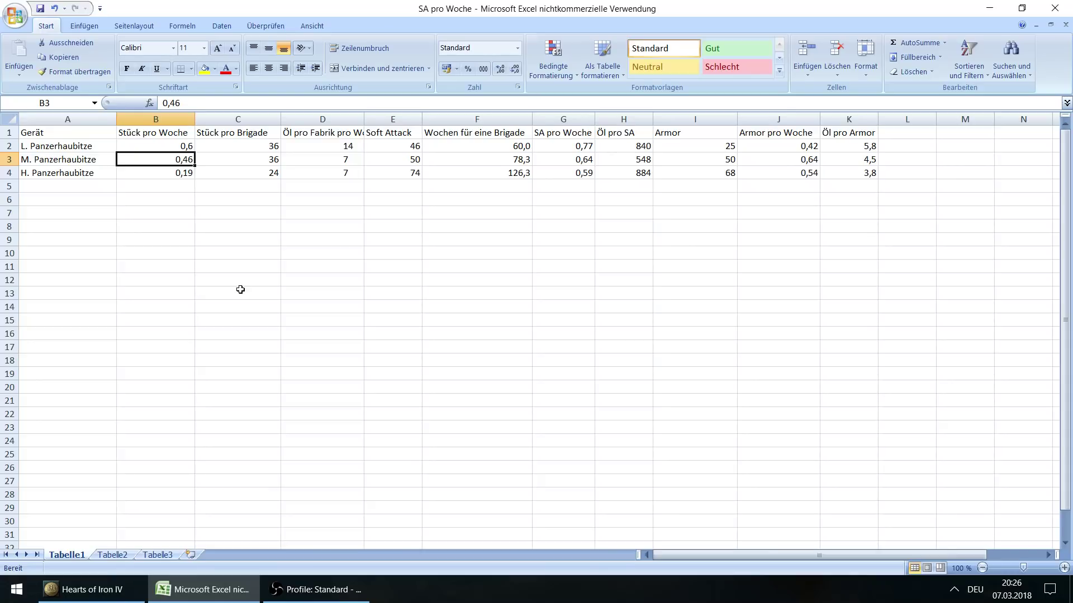
key("Down")
key("Up")
key("Up")
key("Up")
key("Down")
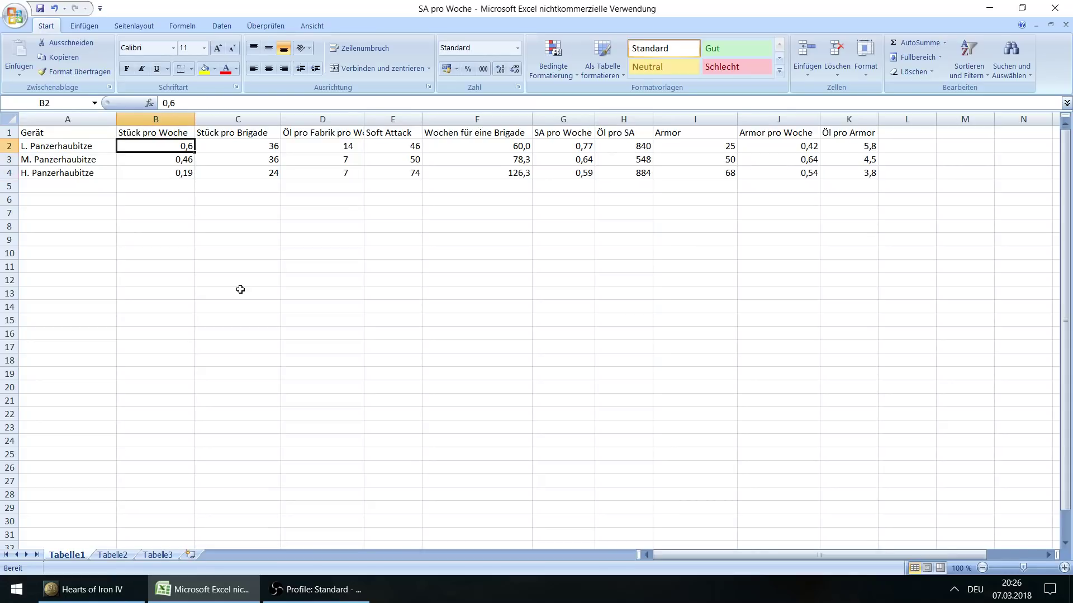
- Compare the Stück pro Brigade values of the light, medium and heavy Panzerhaubitze
key("Right")
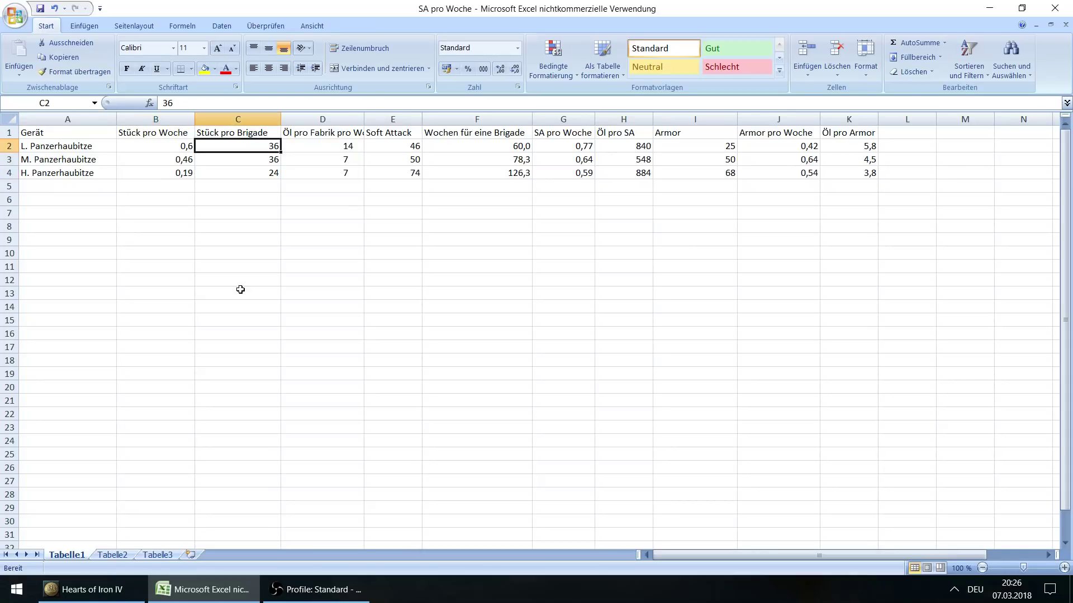
key("Up")
key("Down")
key("Down")
key("Down")
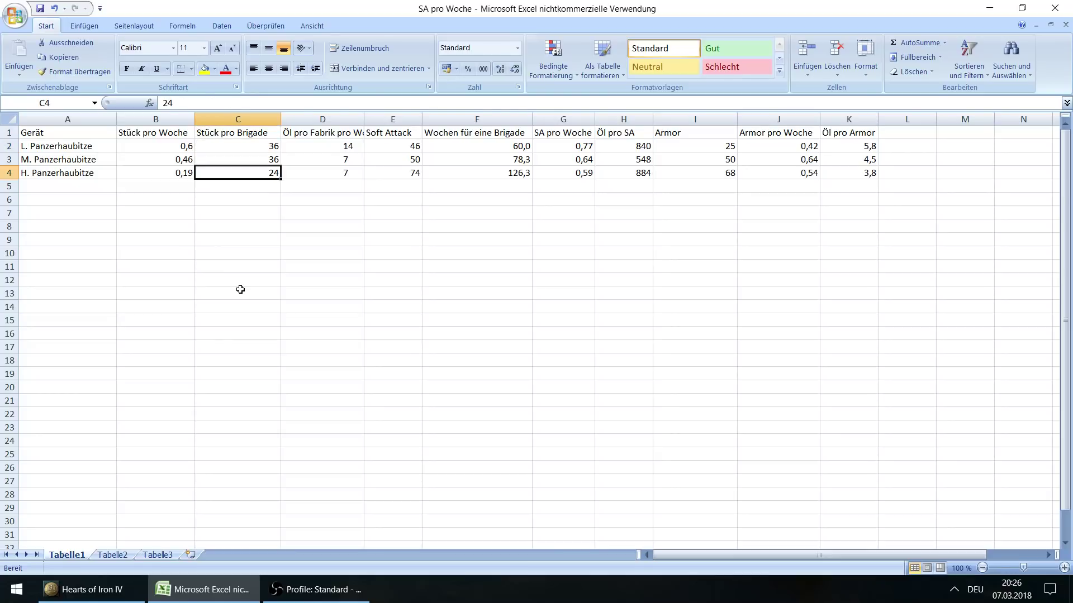
key("Up")
key("Up")
key("Up")
key("Down")
key("Down")
key("Down")
key("Up")
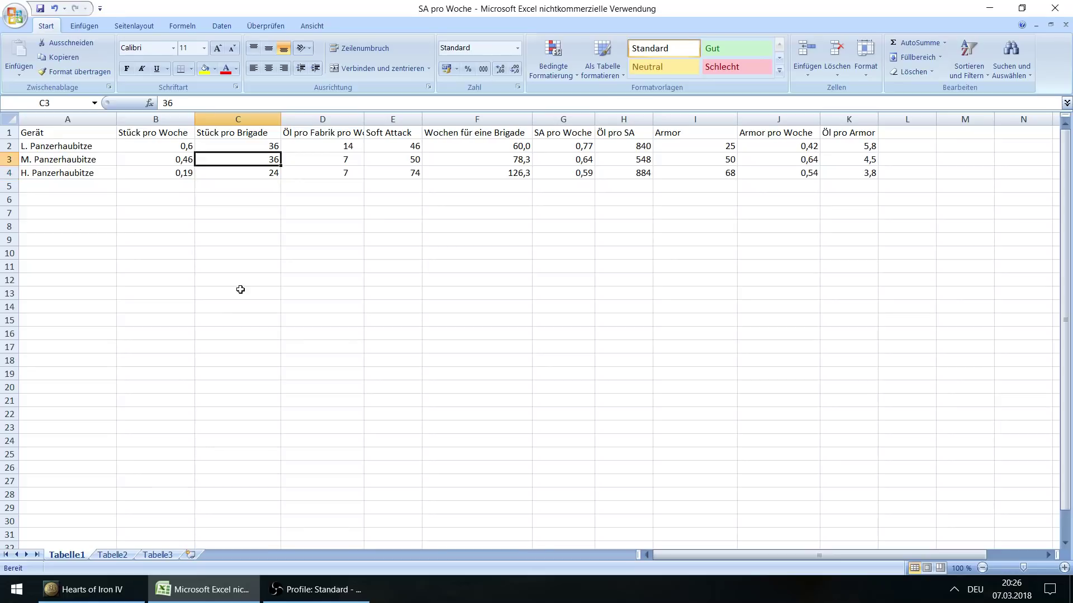
key("Up")
key("Down")
key("Up")
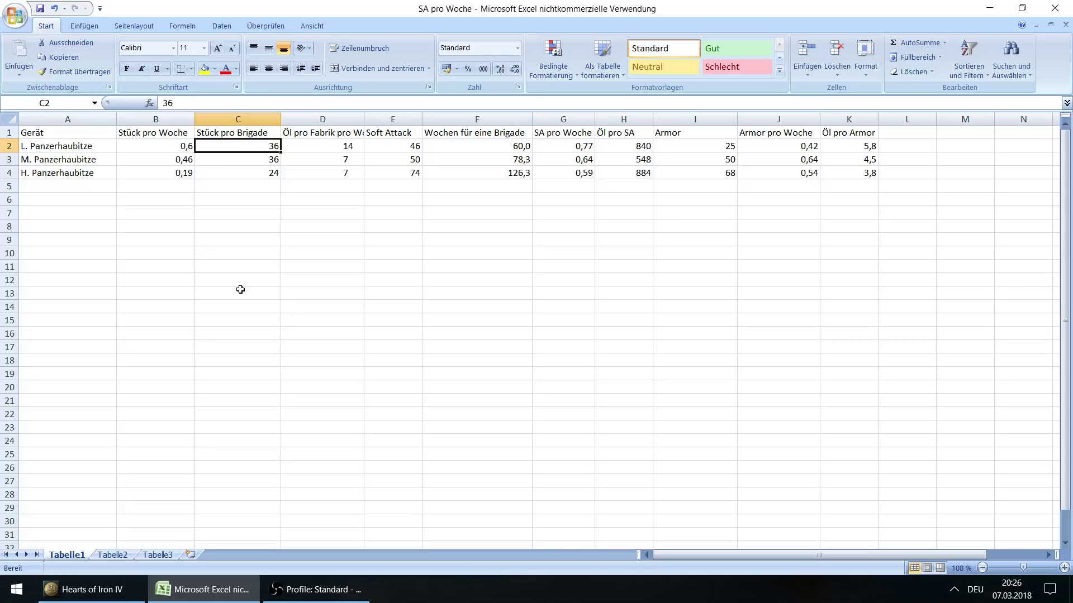
key("Down")
key("Down")
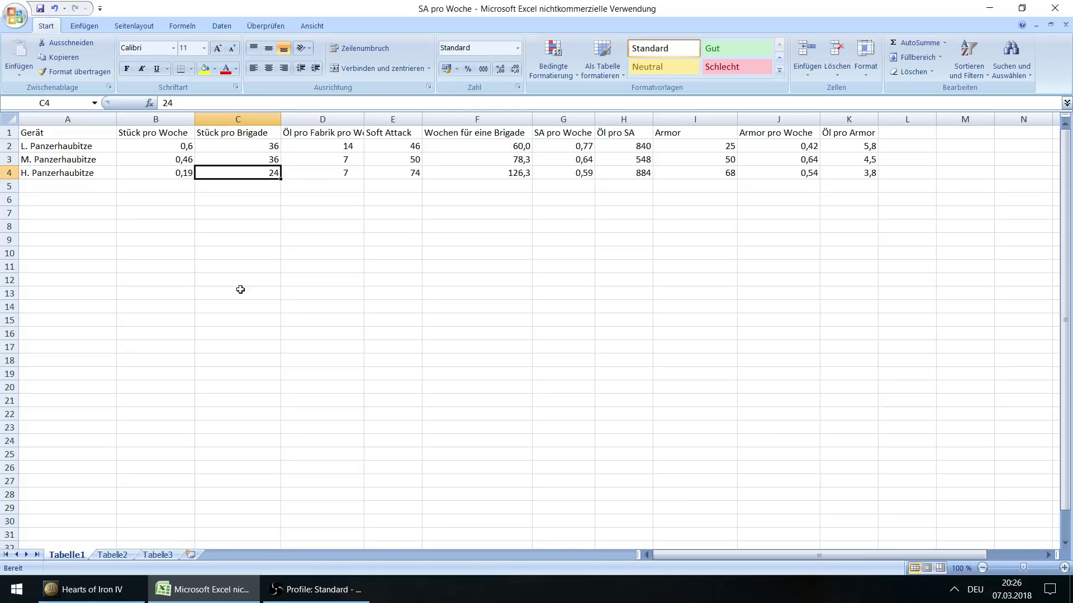
key("Up")
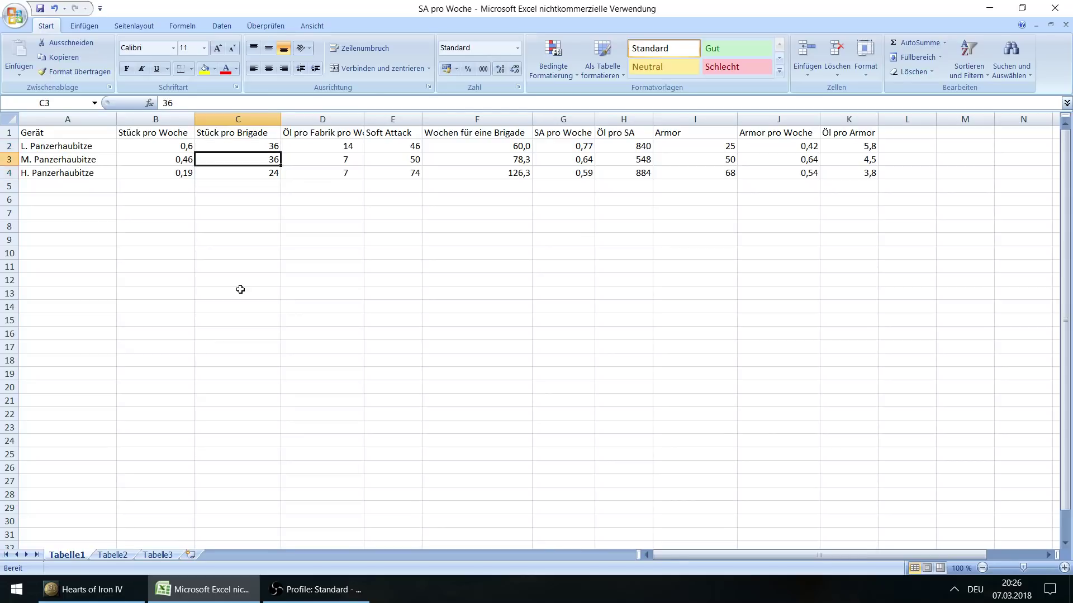
- Switch to Hearts of Iron IV, replace the Light SP Artillery battalion with Medium SP Artillery to check its equipment cost, and return to Excel
left_click(112, 587)
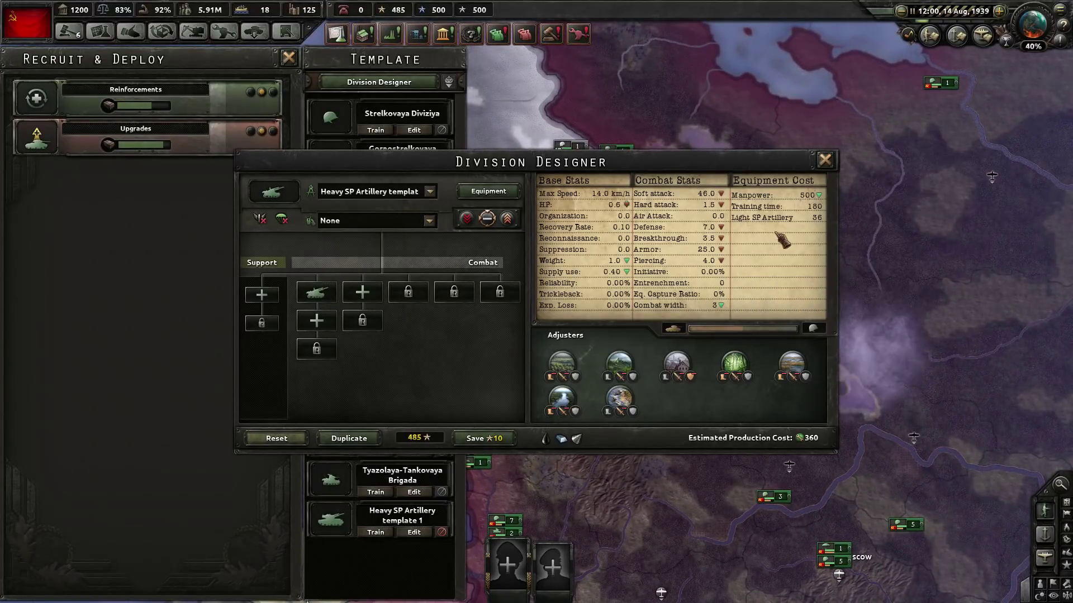
left_click(317, 292)
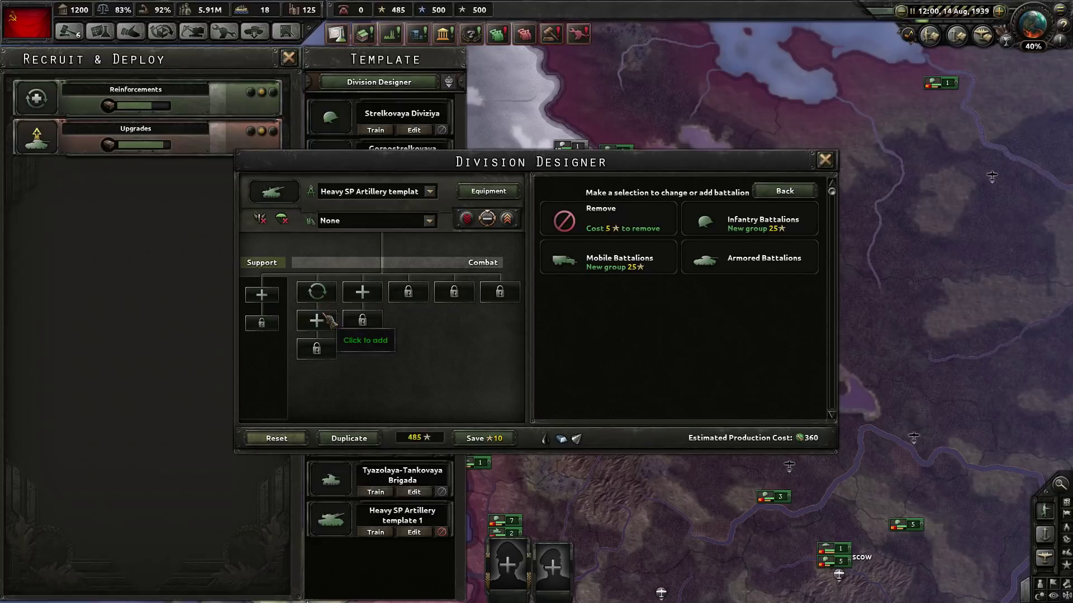
left_click(721, 264)
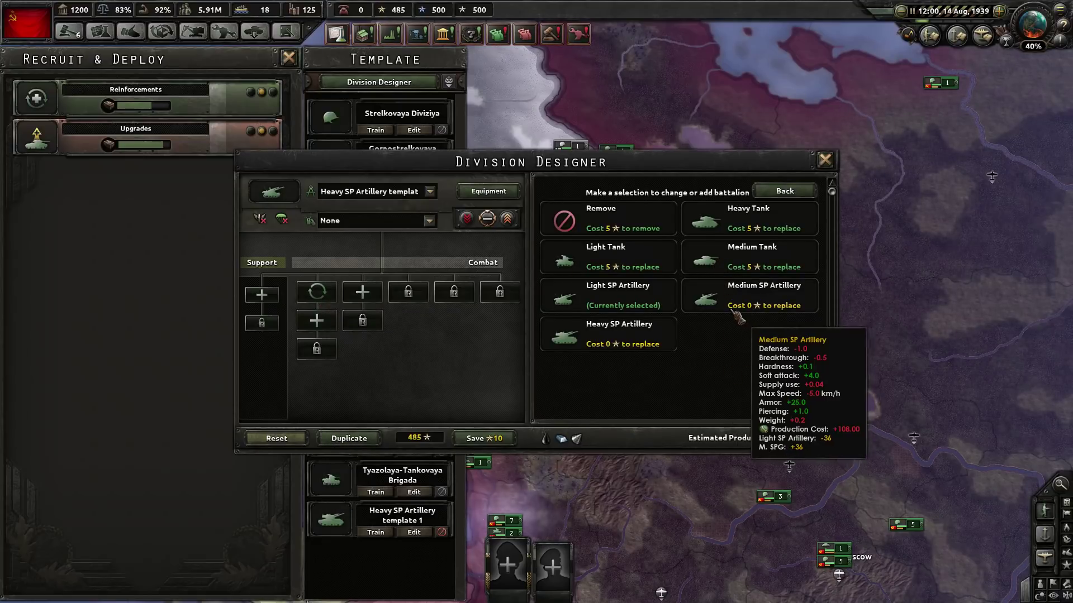
left_click(723, 302)
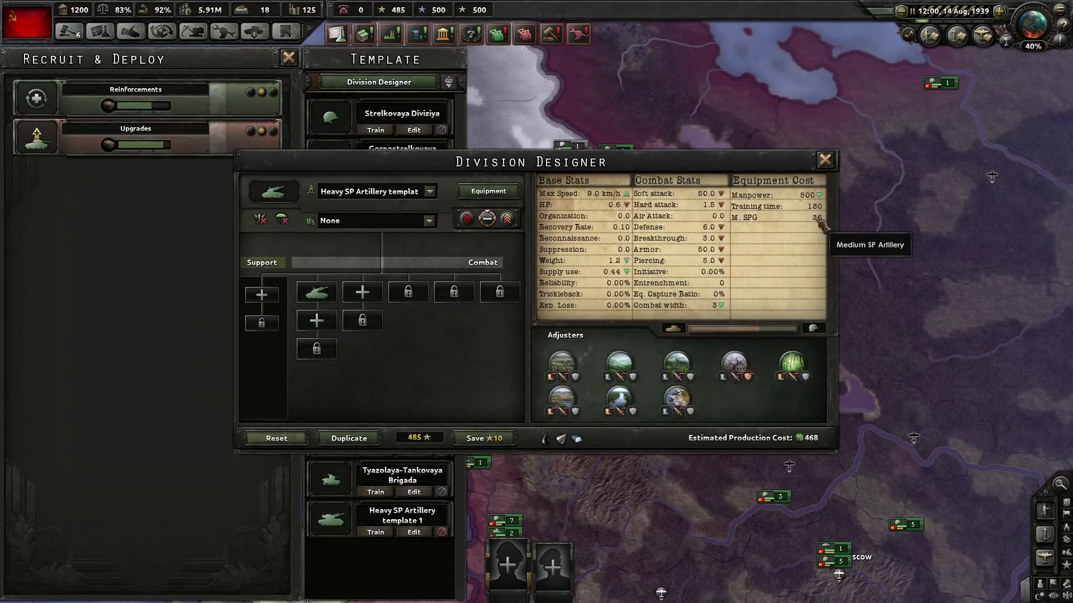
key("alt+Tab")
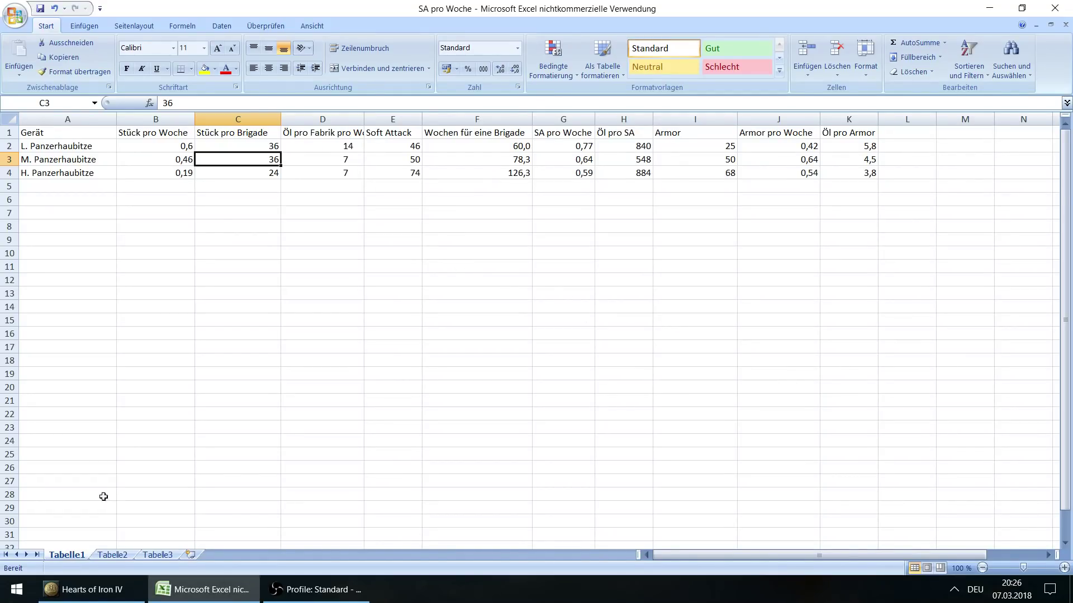
- Switch to Hearts of Iron IV, change the template's battalion to Heavy SP Artillery to check its equipment cost, and return to Excel
left_click(90, 589)
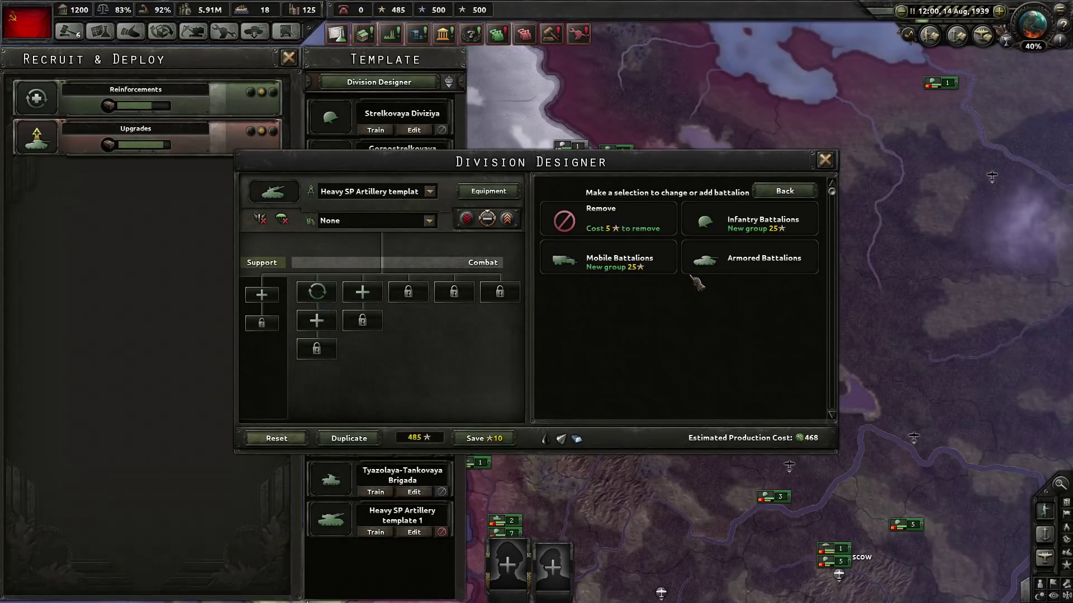
left_click(352, 324)
left_click(578, 342)
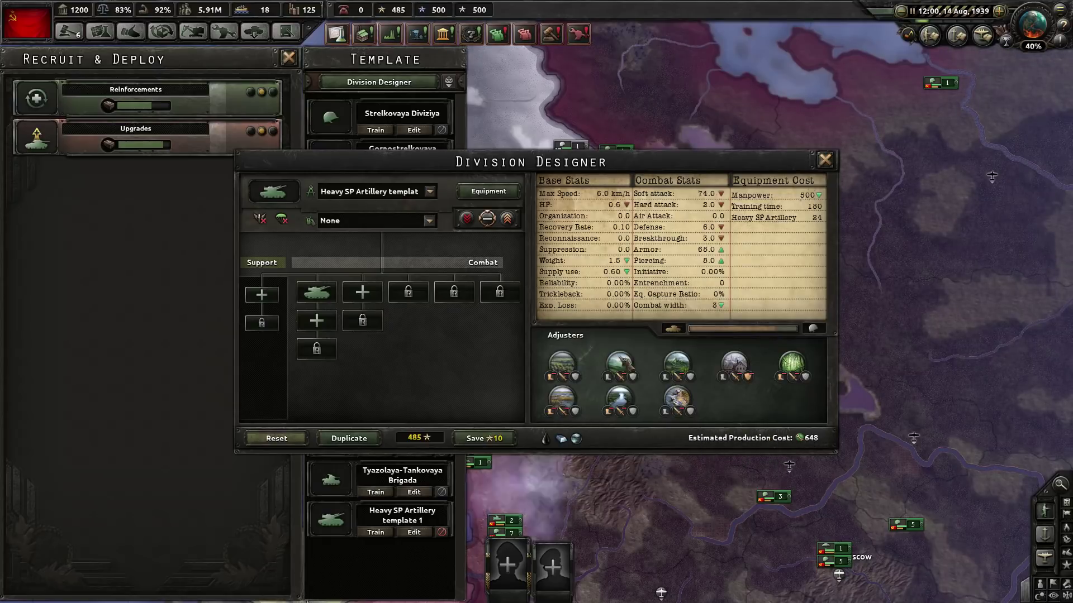
key("alt+Tab")
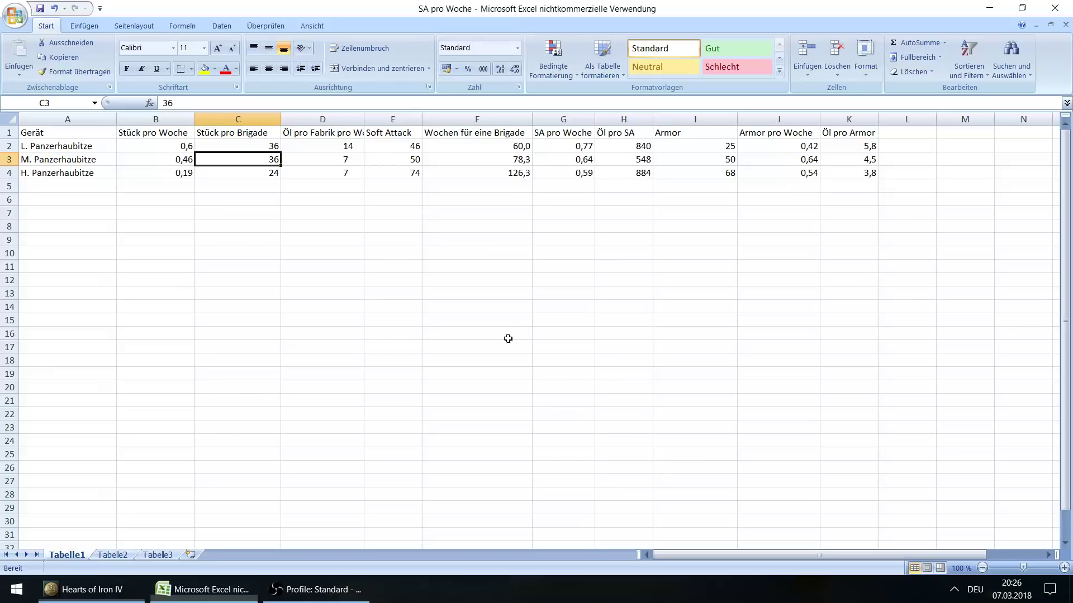
- Review the Stück pro Brigade values again and inspect the heavy Panzerhaubitze's Öl pro Fabrik pro Woche formula
left_click(313, 222)
key("Up")
key("Up")
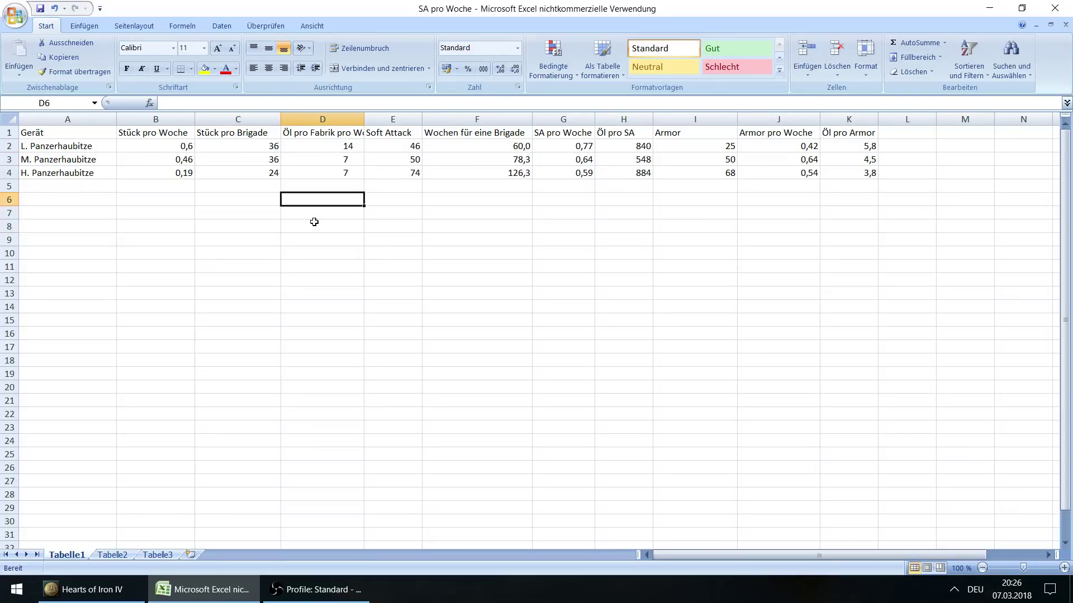
key("Left")
key("Up")
key("Up")
key("Up")
key("Up")
key("Up")
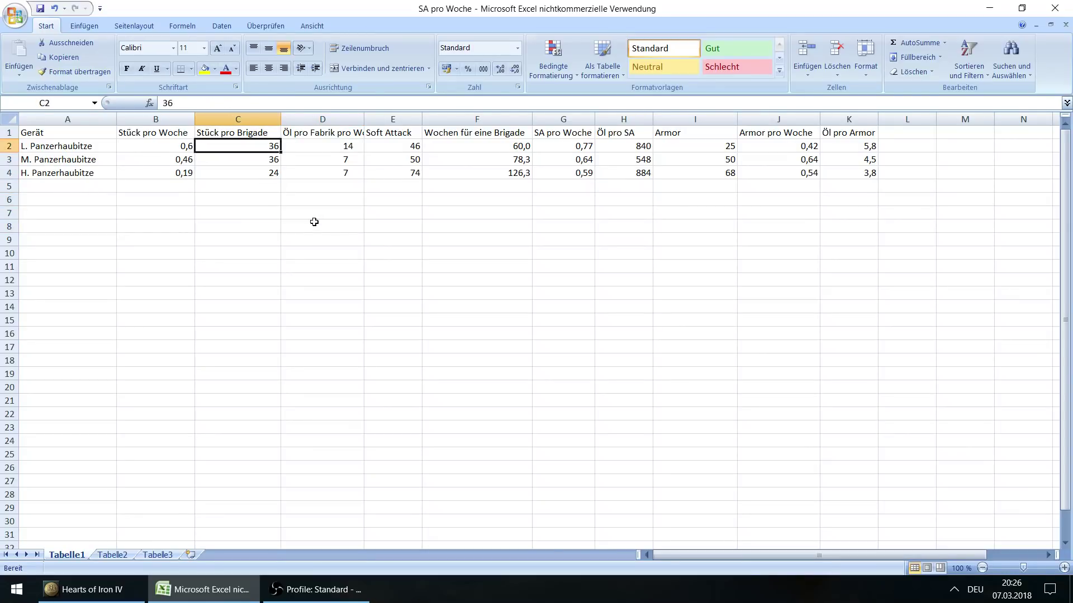
key("Down")
key("Down")
key("Right")
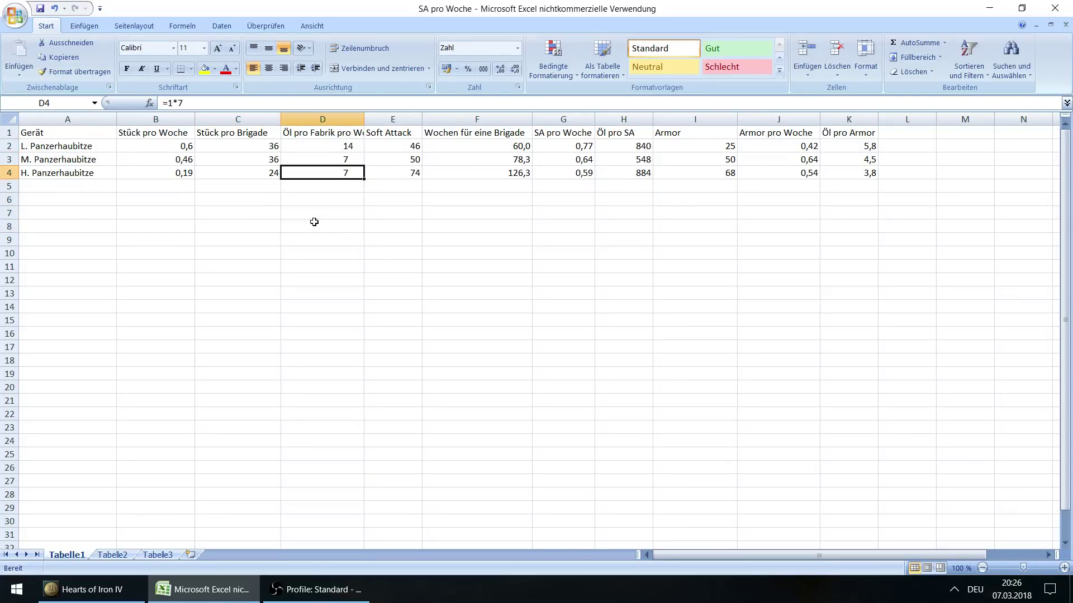
- Switch to Hearts of Iron IV, close the Division Designer and open the armor technology tree from a free research slot
key("Up")
key("Up")
key("Up")
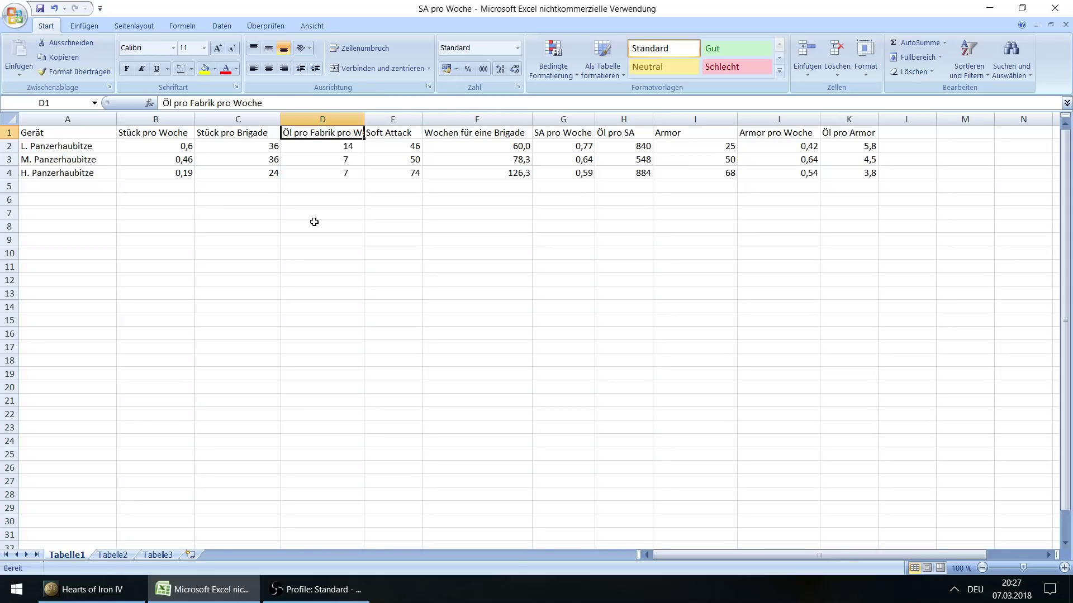
left_click(84, 589)
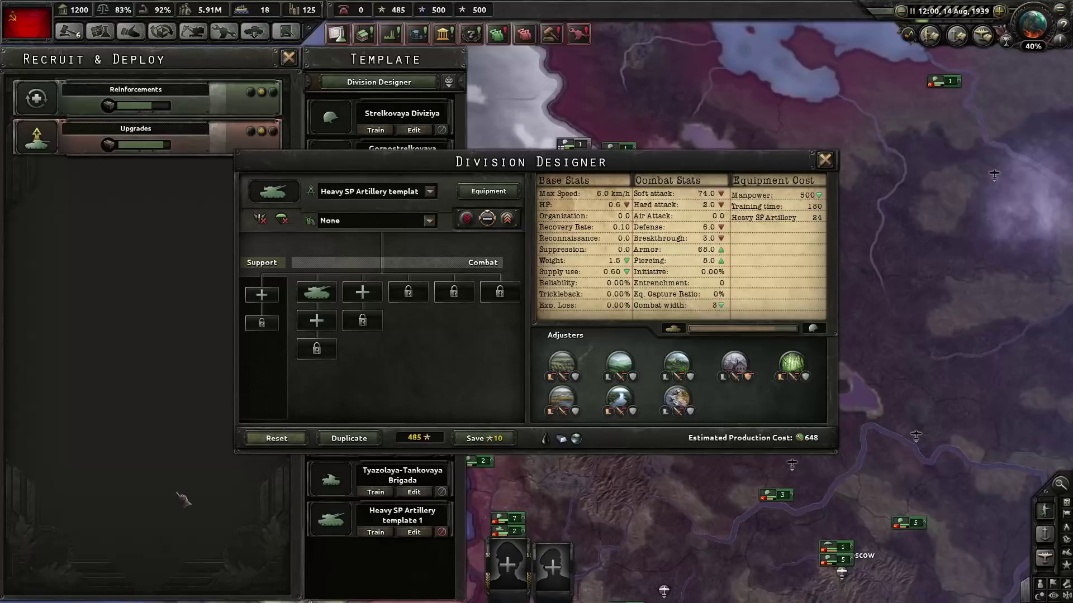
left_click(824, 161)
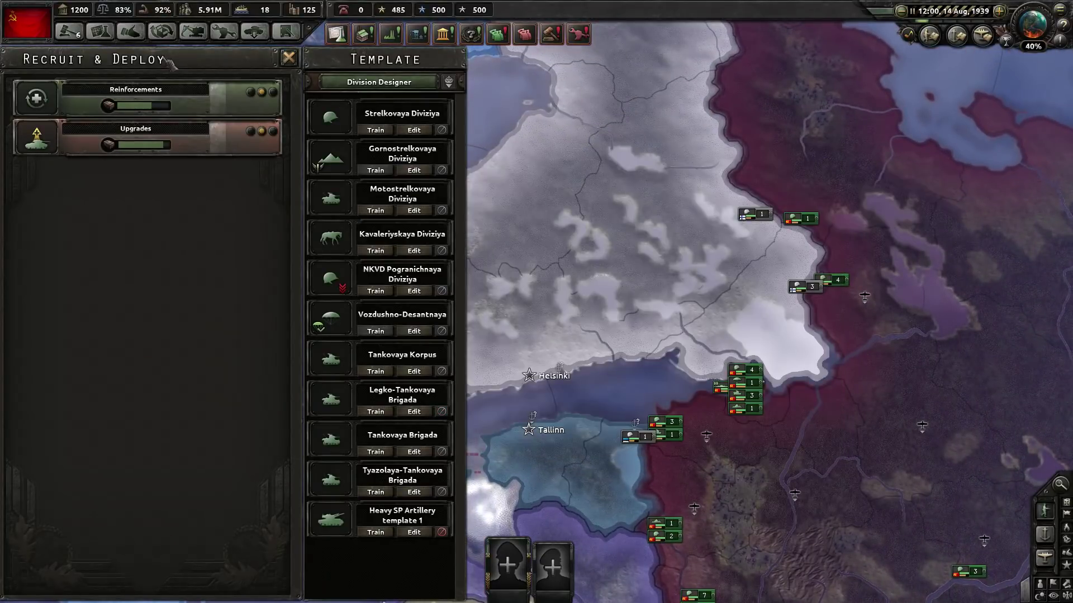
left_click(109, 34)
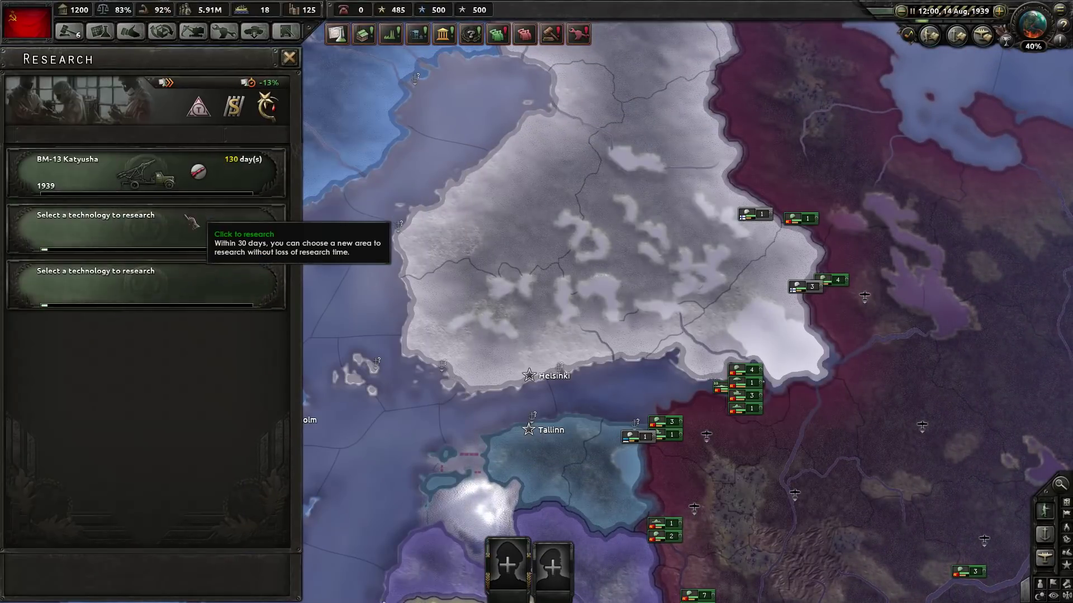
left_click(181, 227)
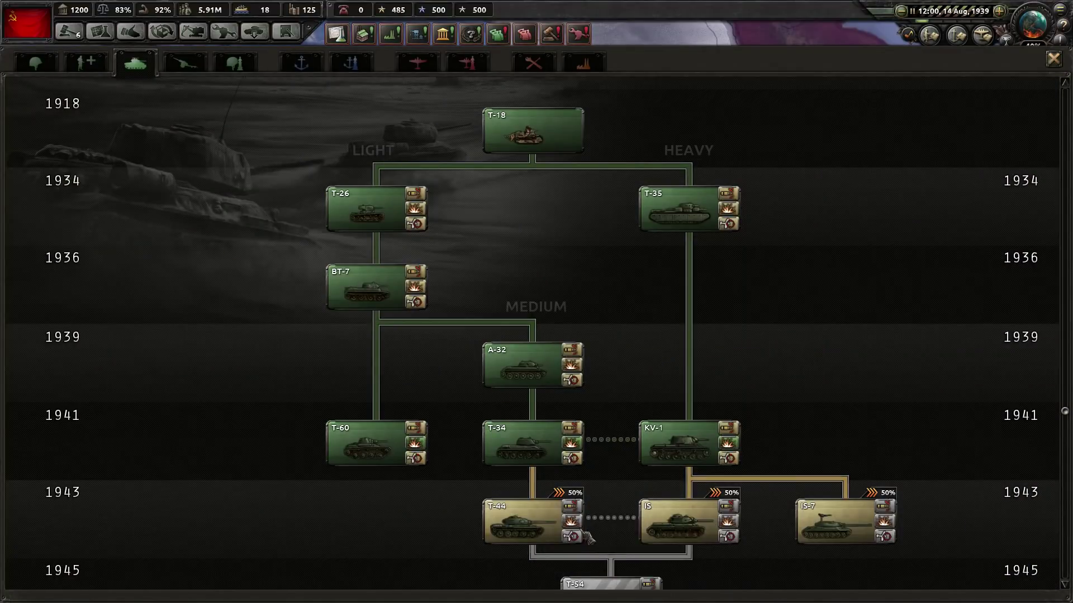
- Research the T-44, check the resources one factory needs for it in its details, and return to Excel
left_click(572, 500)
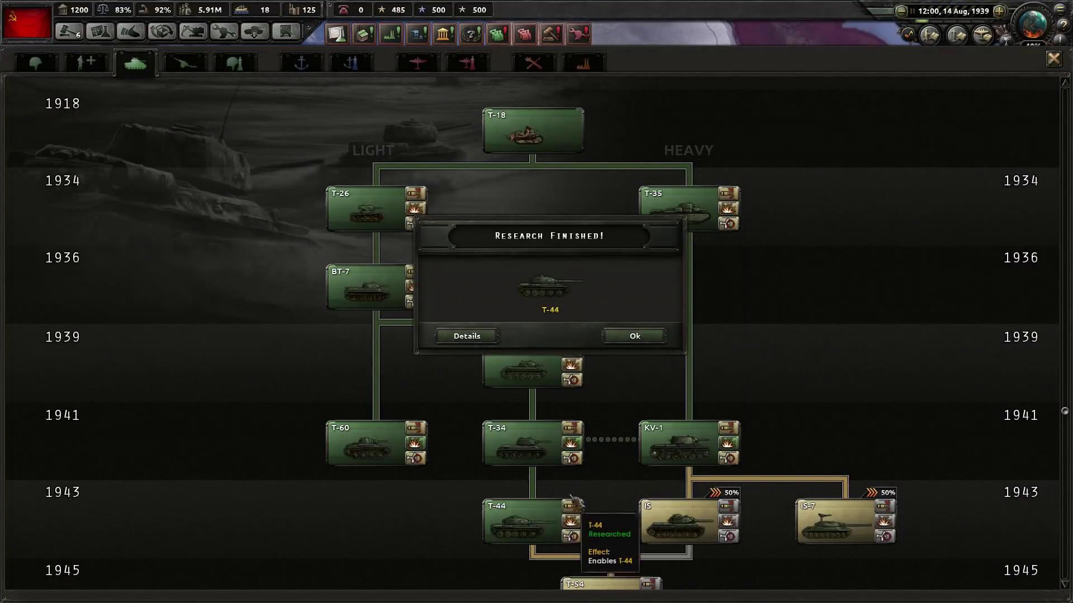
left_click(467, 335)
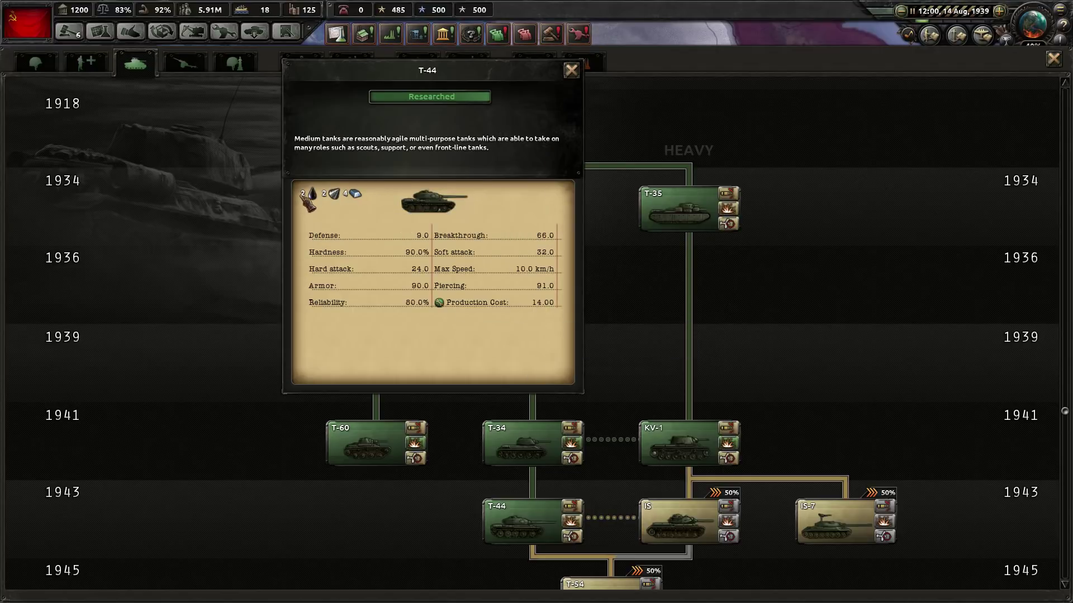
mouse_move(343, 203)
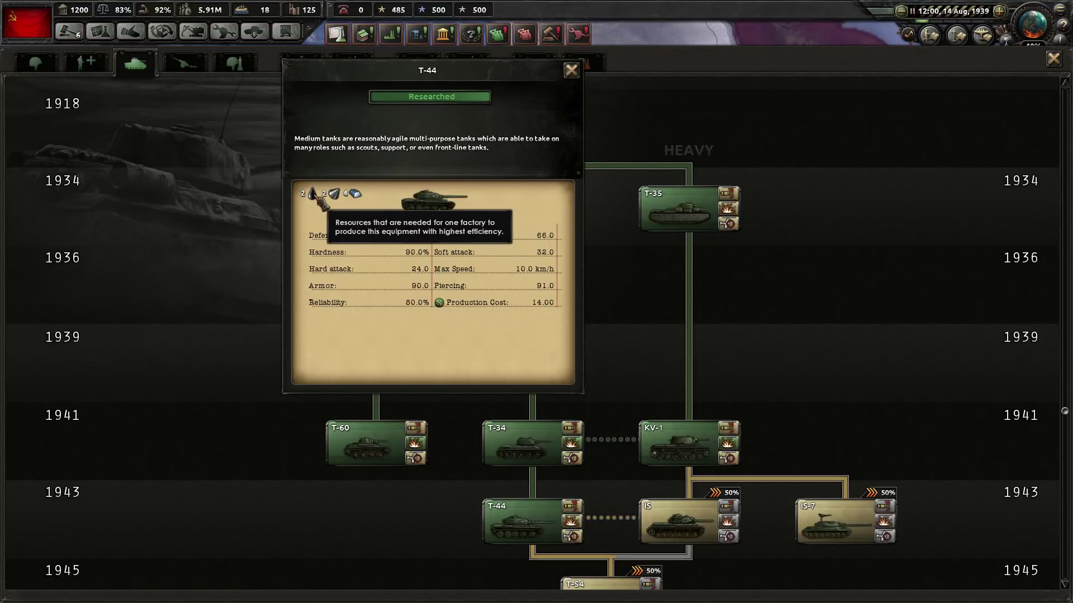
mouse_move(383, 237)
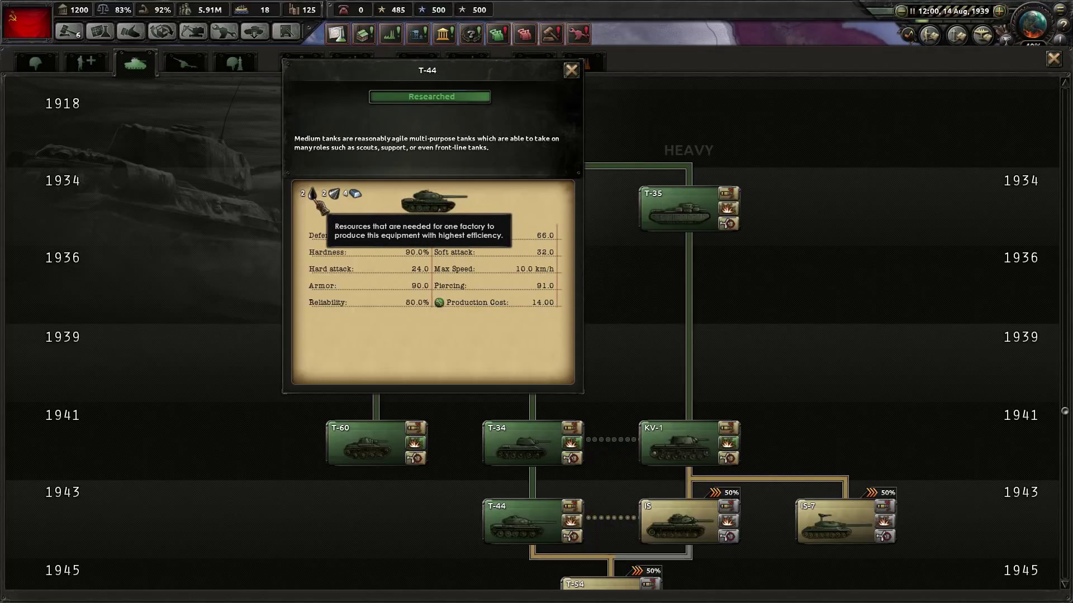
left_click(571, 70)
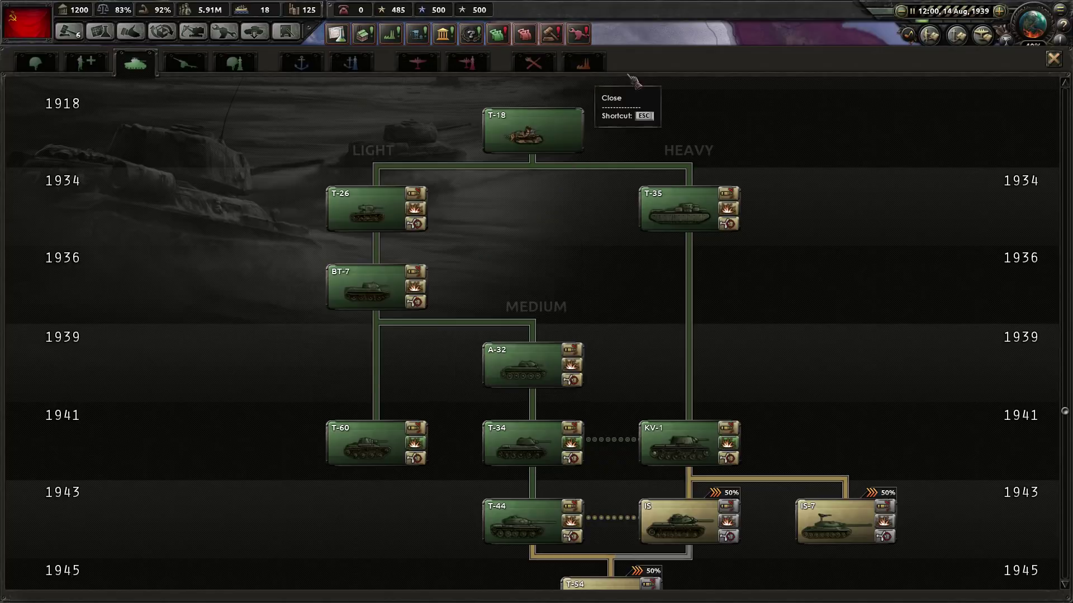
left_click(1053, 59)
key("alt+Tab")
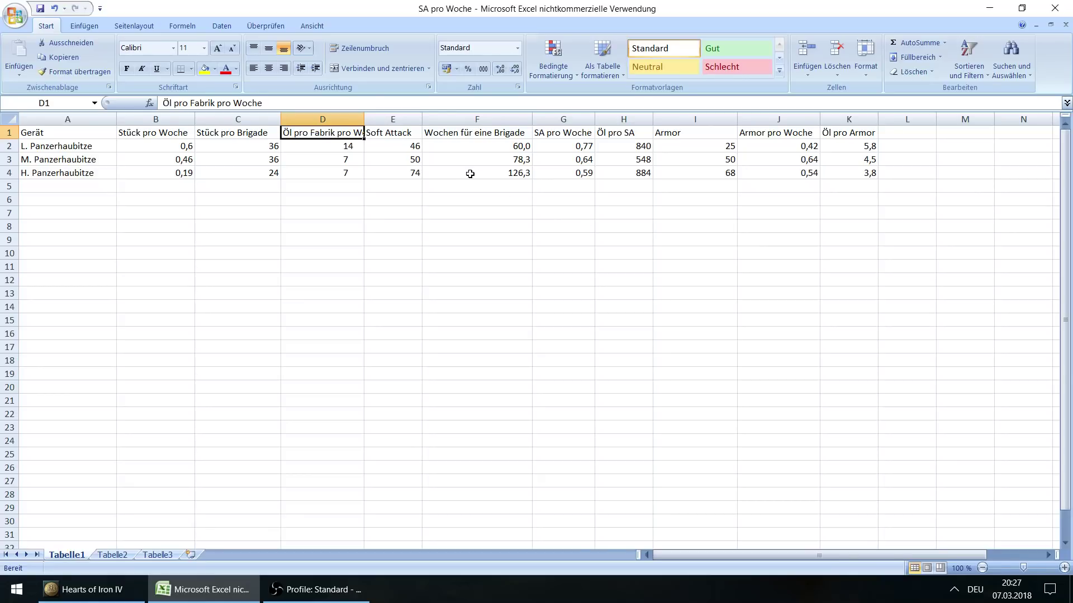
- Compare the Öl pro Fabrik pro Woche values and formulas of the light, medium and heavy Panzerhaubitze
key("Down")
key("Down")
key("Down")
key("Up")
key("Up")
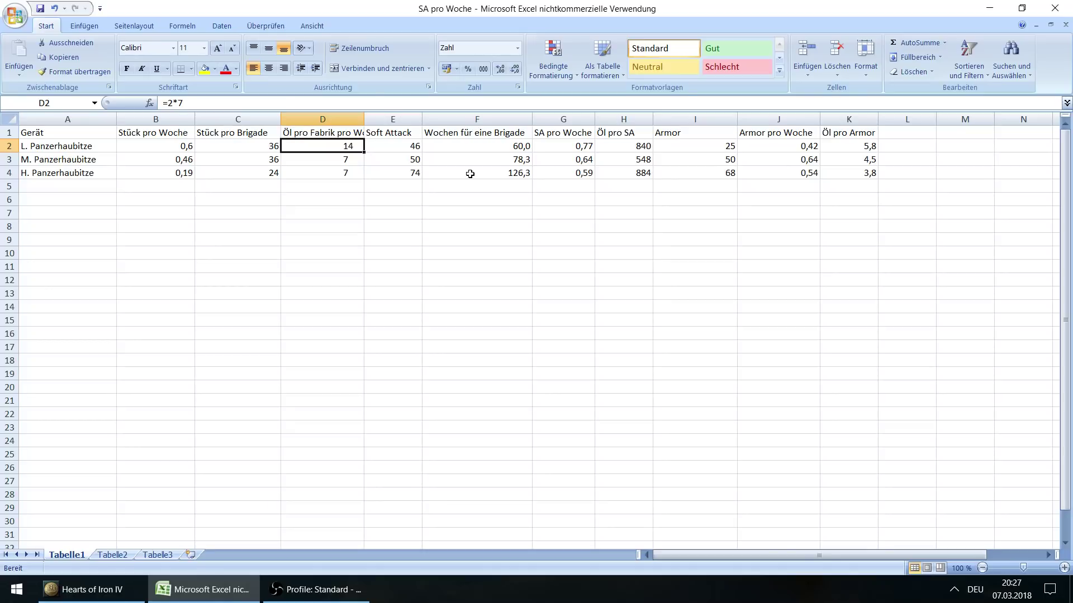
key("Down")
key("Down")
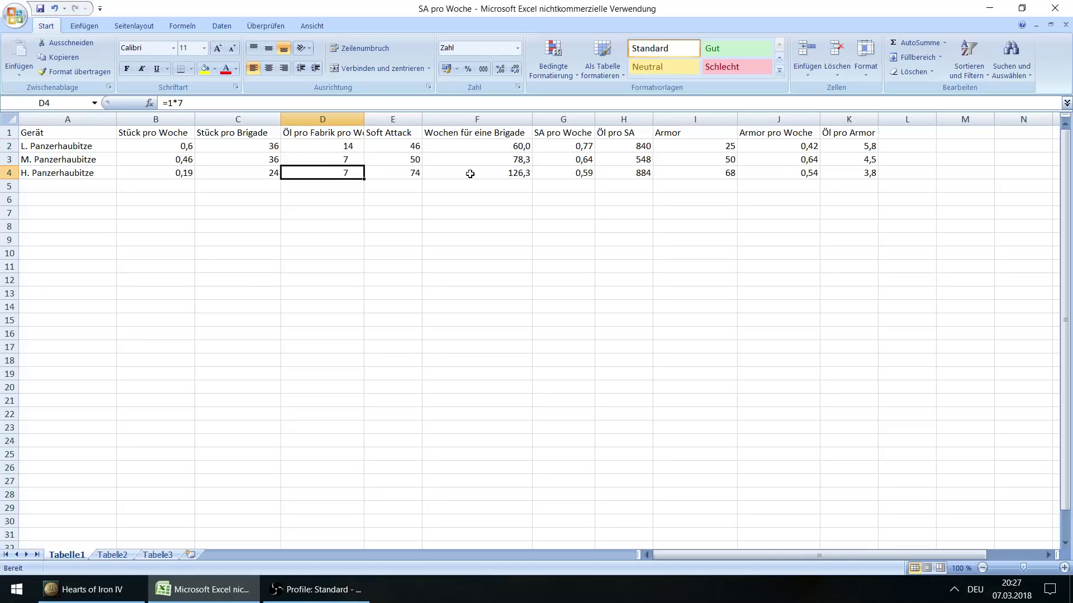
key("Up")
key("Down")
key("Left")
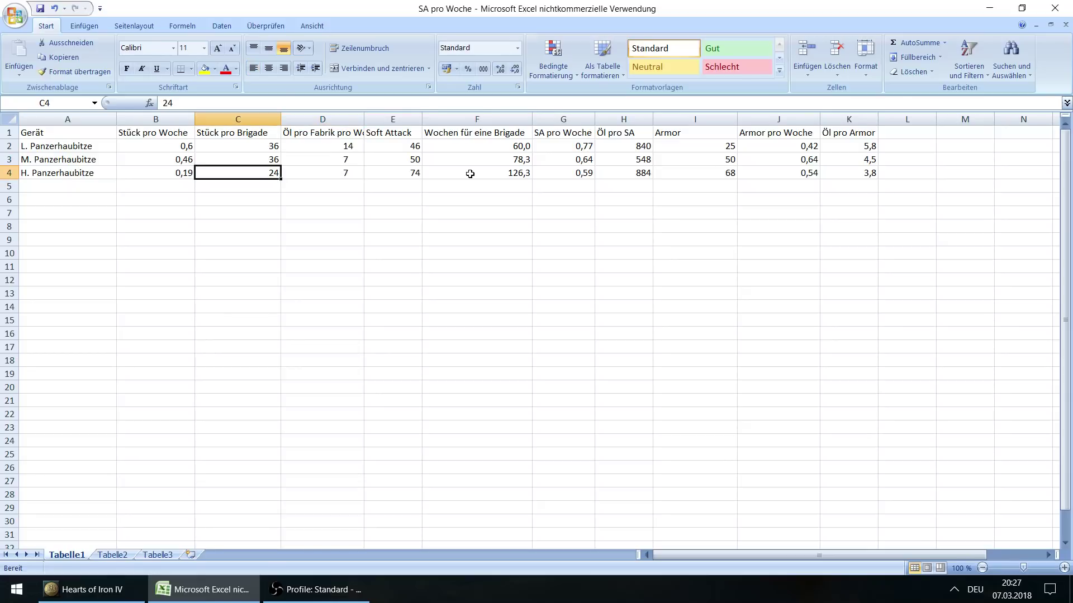
key("Right")
key("Up")
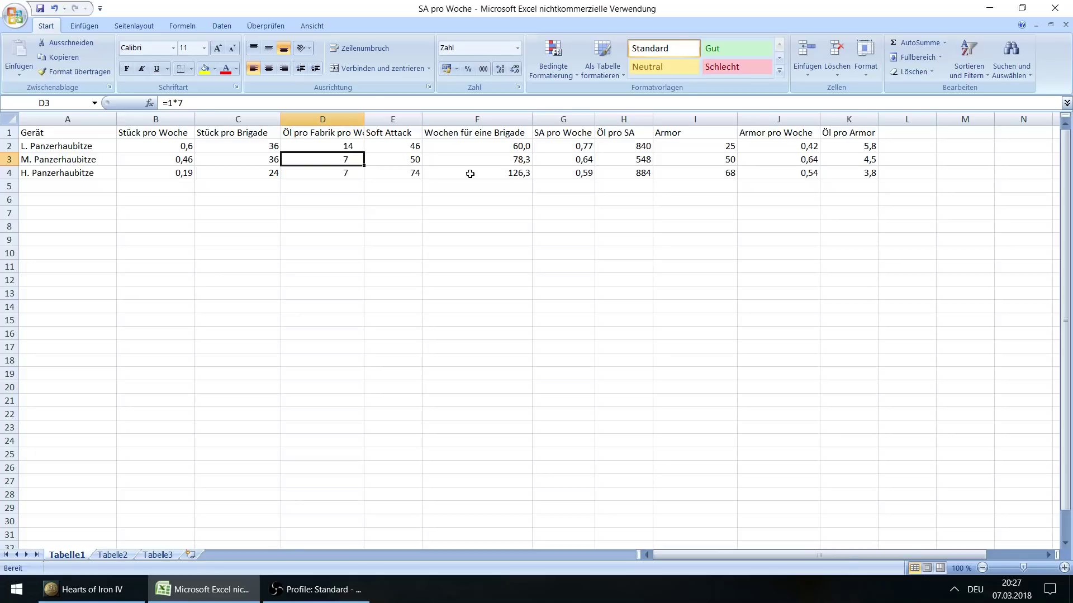
- Compare the Soft Attack values of the light, medium and heavy Panzerhaubitze
key("Right")
key("Up")
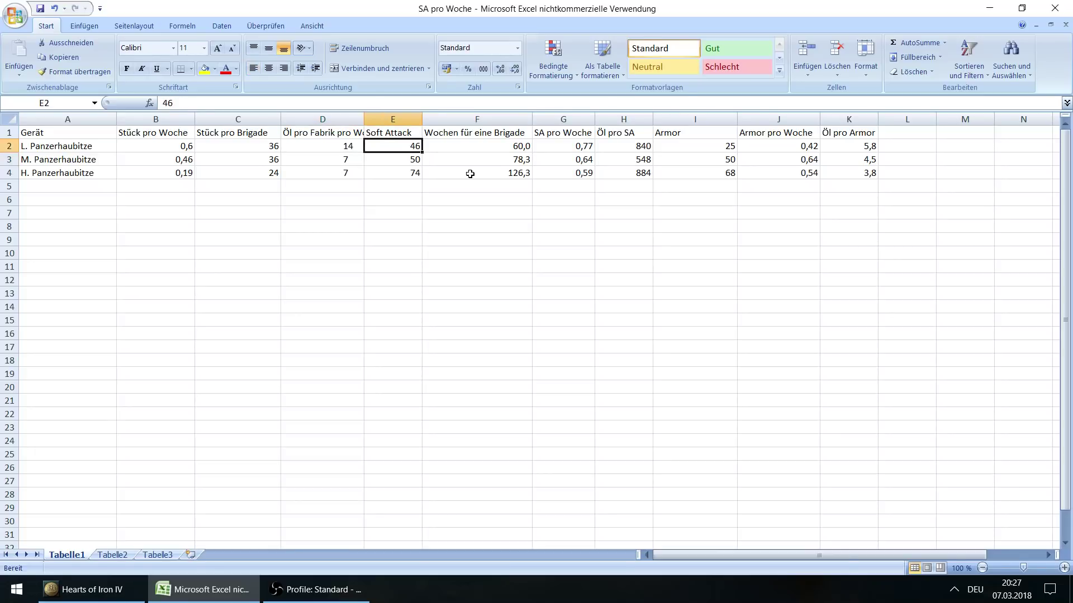
key("Up")
key("Down")
key("Down")
key("Down")
key("Up")
key("Up")
key("Down")
key("Down")
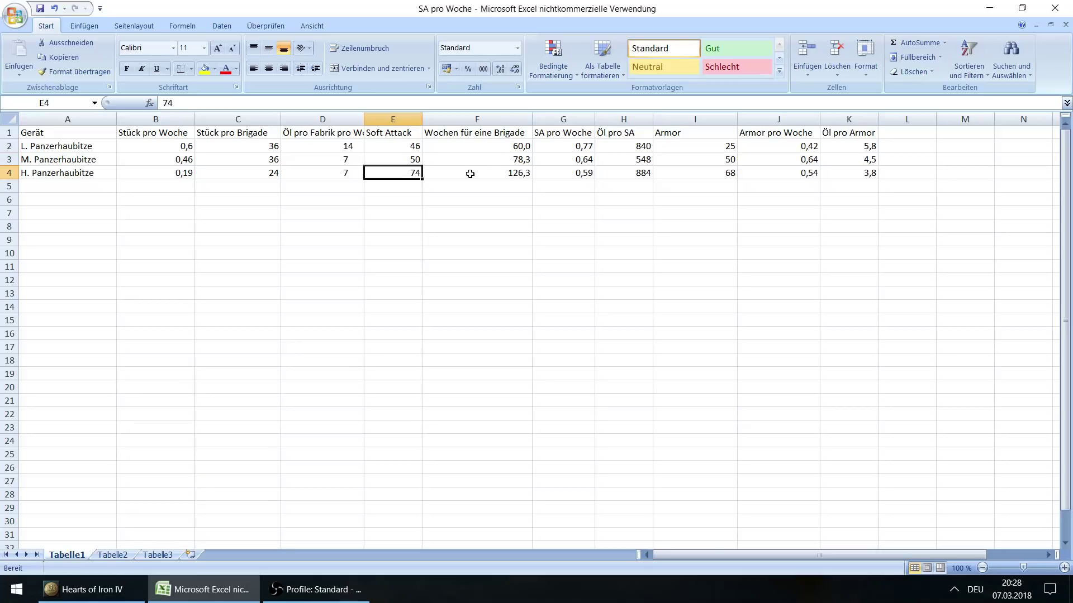
key("Up")
key("Up")
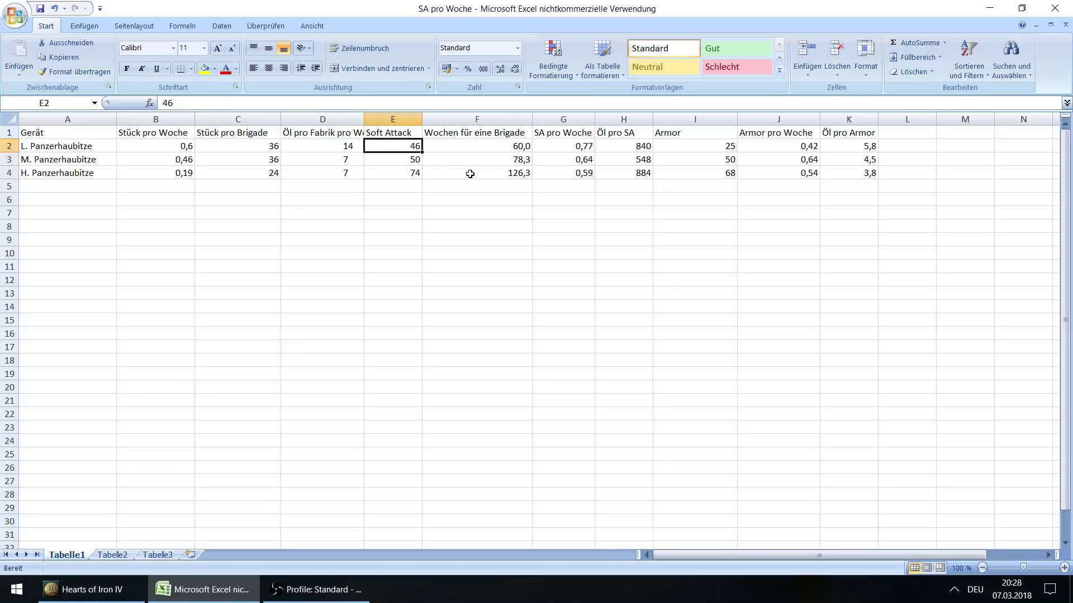
key("Down")
key("Up")
key("Down")
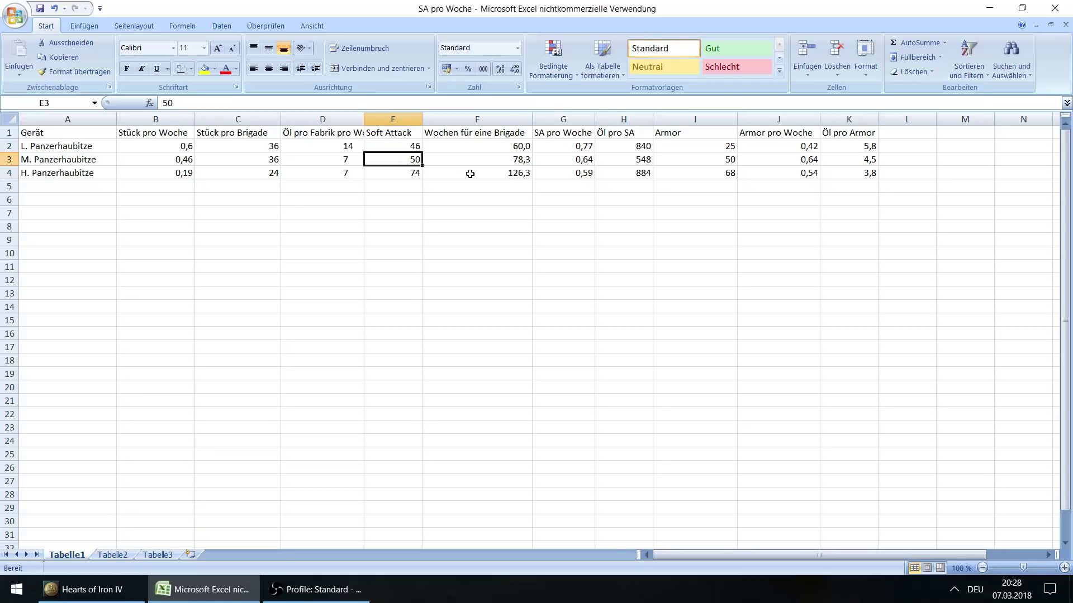
key("Up")
key("Down")
key("Down")
key("Up")
- Switch to Hearts of Iron IV and open the Heavy SP Artillery template for editing in the Division Designer
left_click(84, 589)
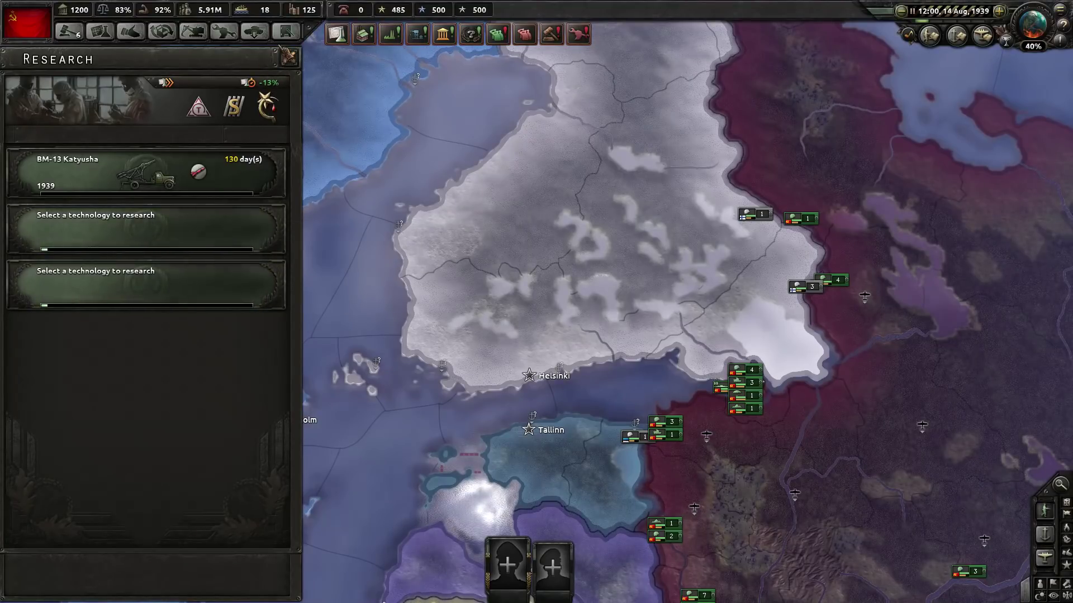
left_click(286, 31)
left_click(255, 31)
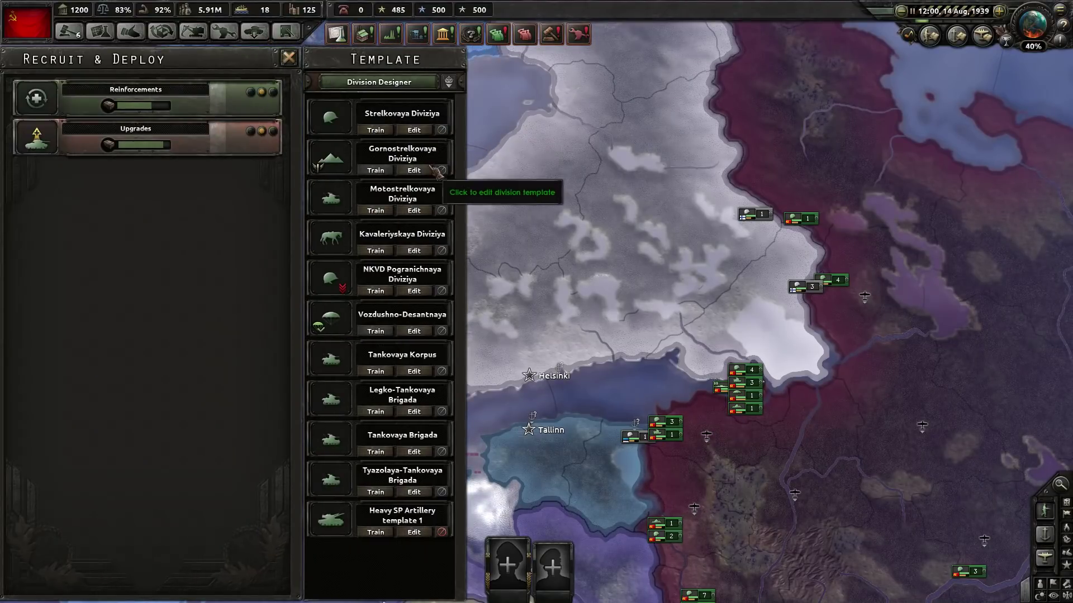
left_click(414, 532)
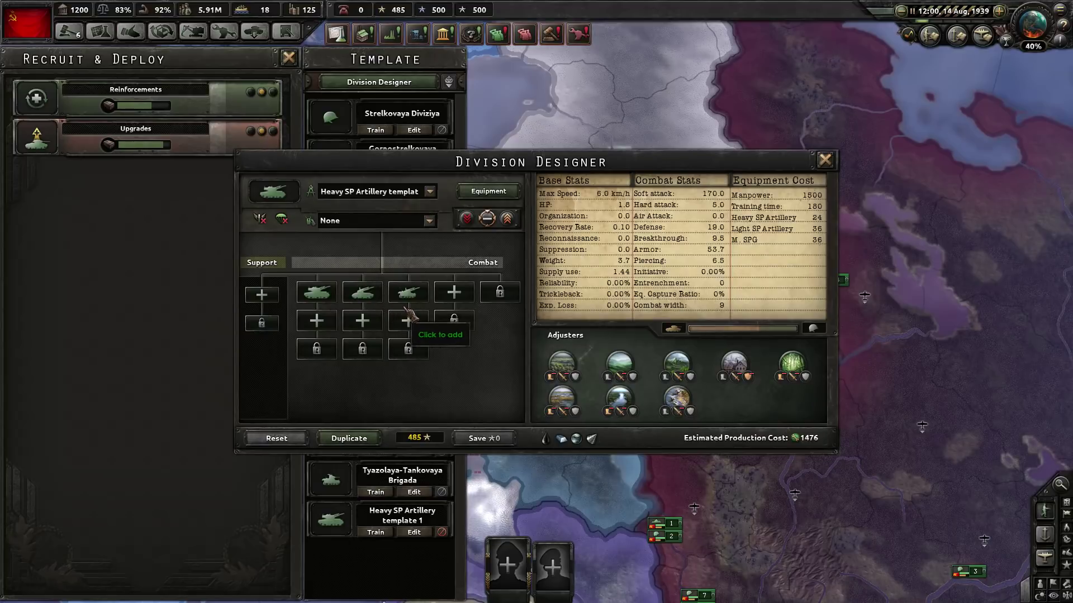
- Remove all three self-propelled artillery battalions from the Heavy SP Artillery template
left_click(407, 291)
left_click(574, 227)
left_click(316, 292)
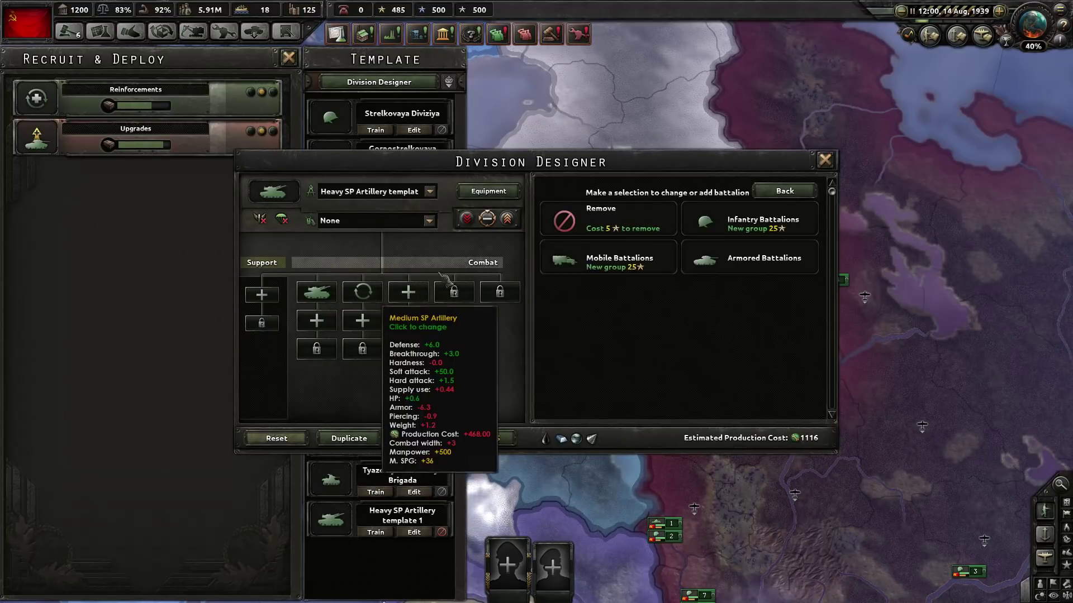
left_click(574, 226)
left_click(316, 291)
left_click(574, 229)
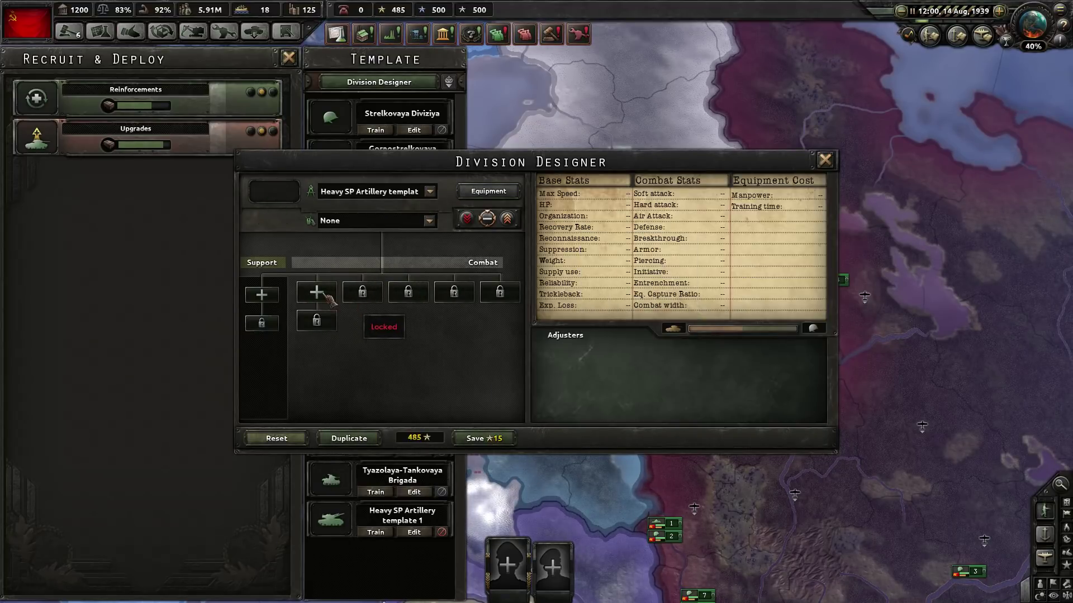
- Add a Light SP Artillery battalion to the empty template to check its soft attack
left_click(316, 292)
left_click(615, 258)
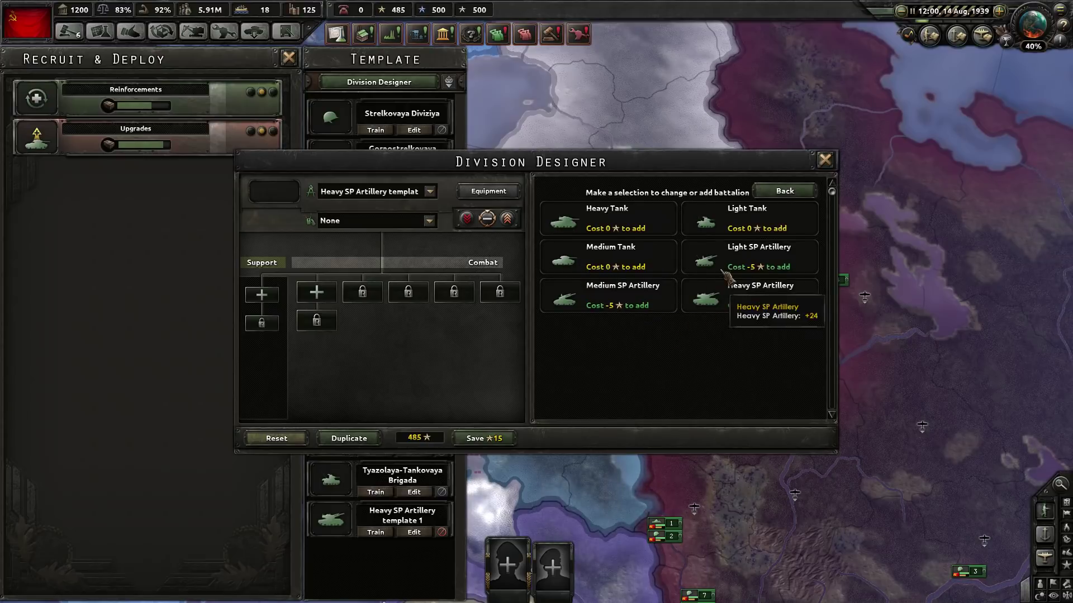
left_click(720, 297)
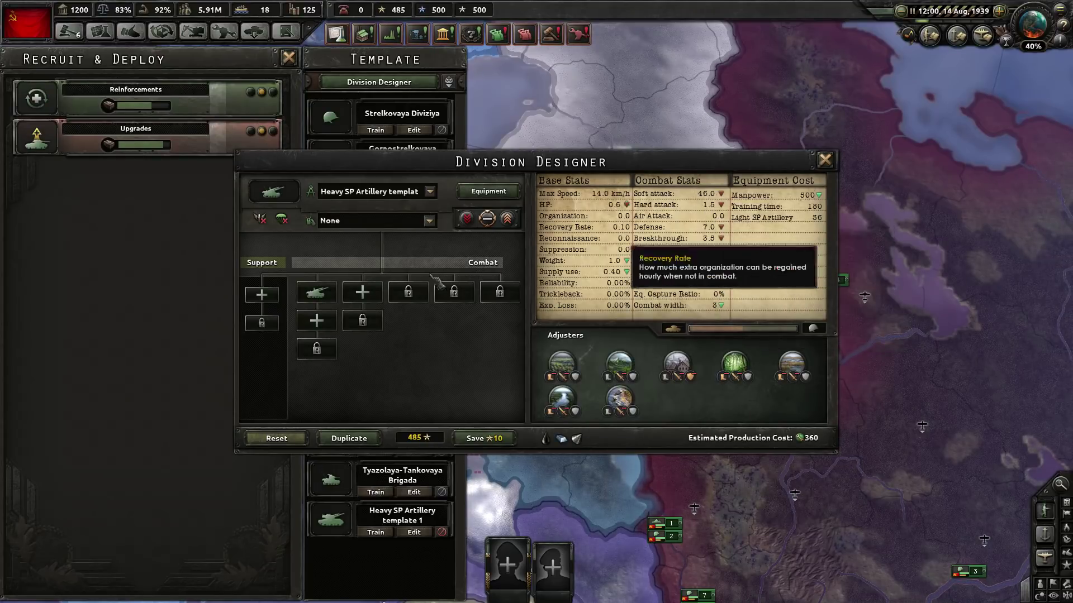
- Replace the Light SP Artillery battalion with Medium SP Artillery to check its soft attack, and return to Excel
left_click(316, 292)
left_click(725, 270)
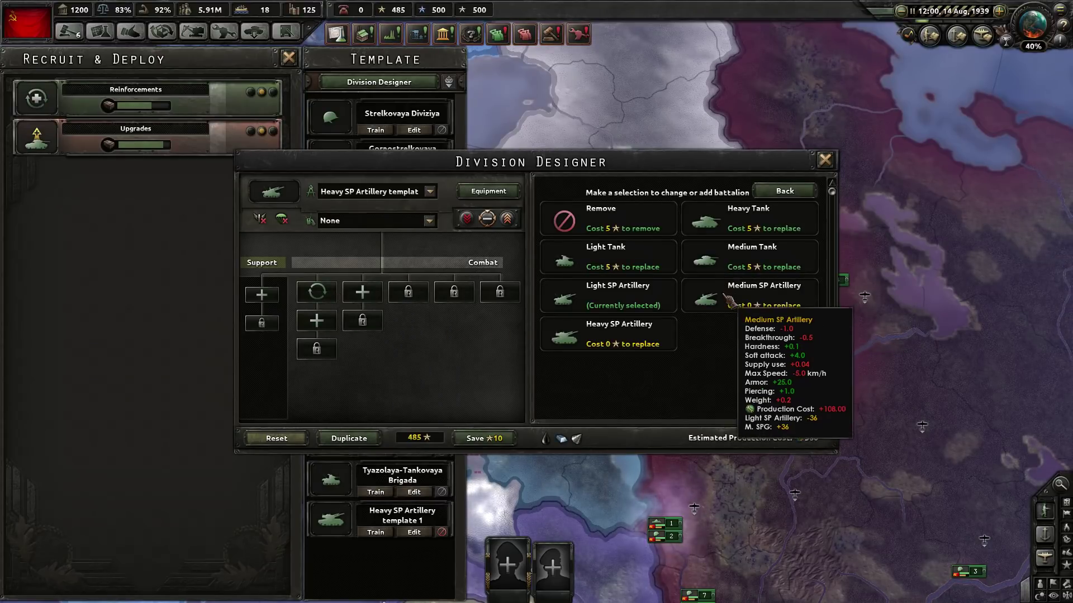
left_click(718, 302)
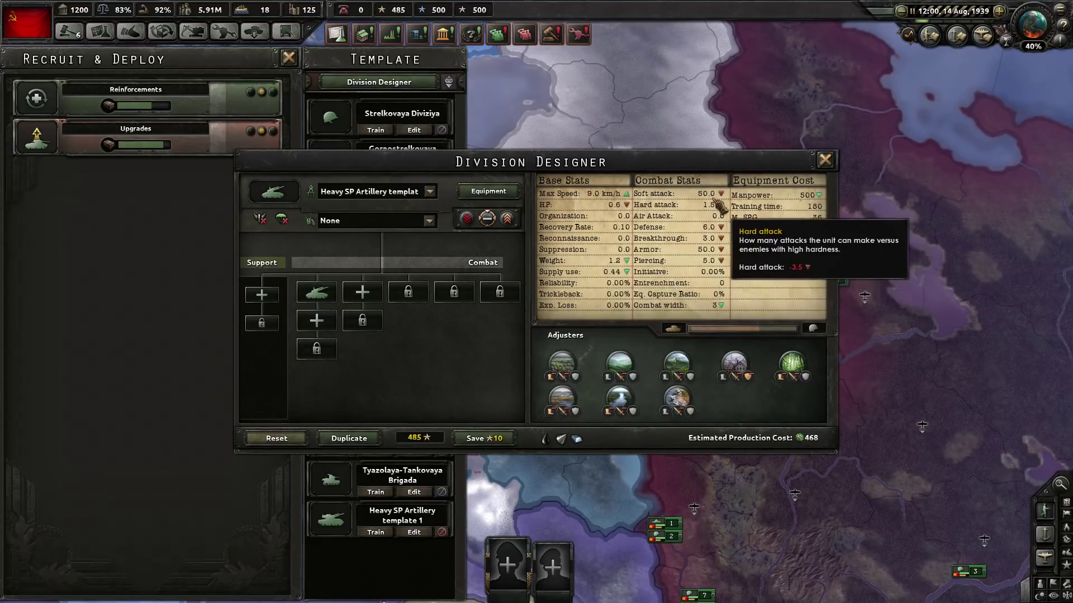
key("alt+Tab")
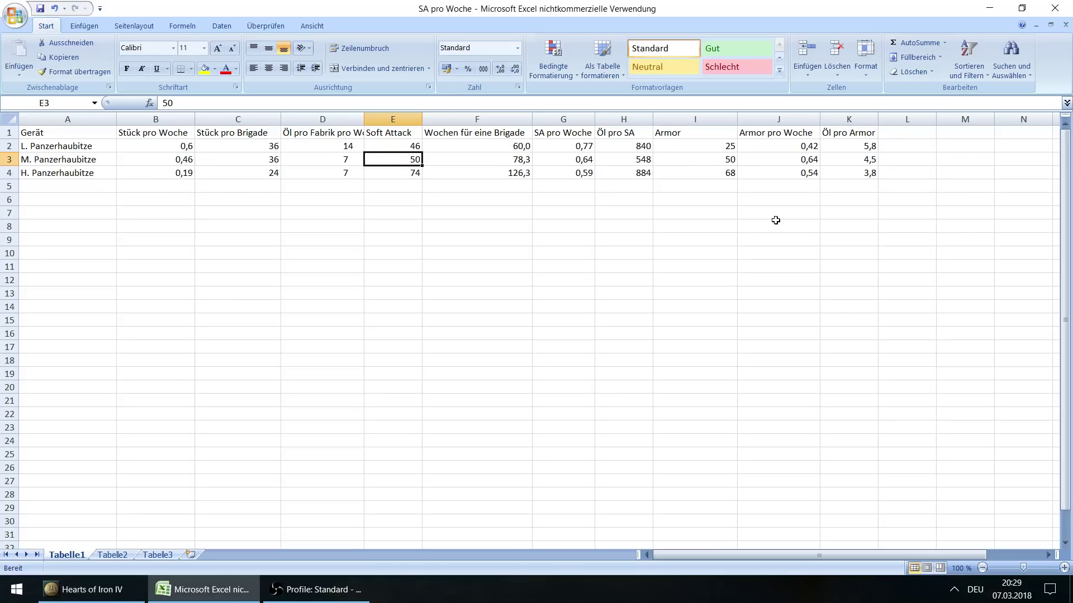
- Inspect the Wochen für eine Brigade formulas of the light, medium and heavy Panzerhaubitze
key("Up")
key("Up")
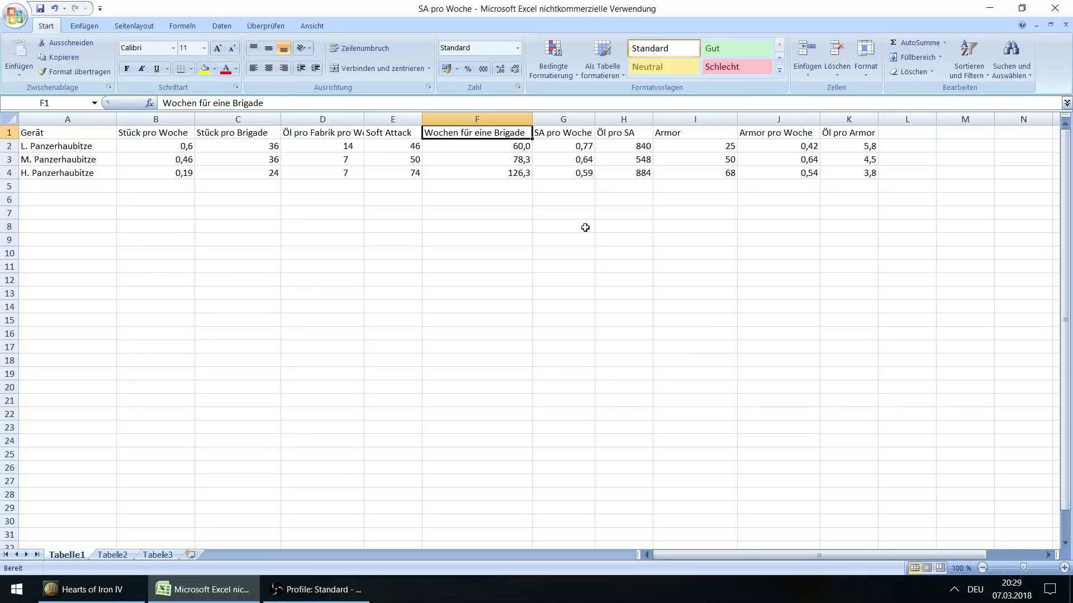
key("Down")
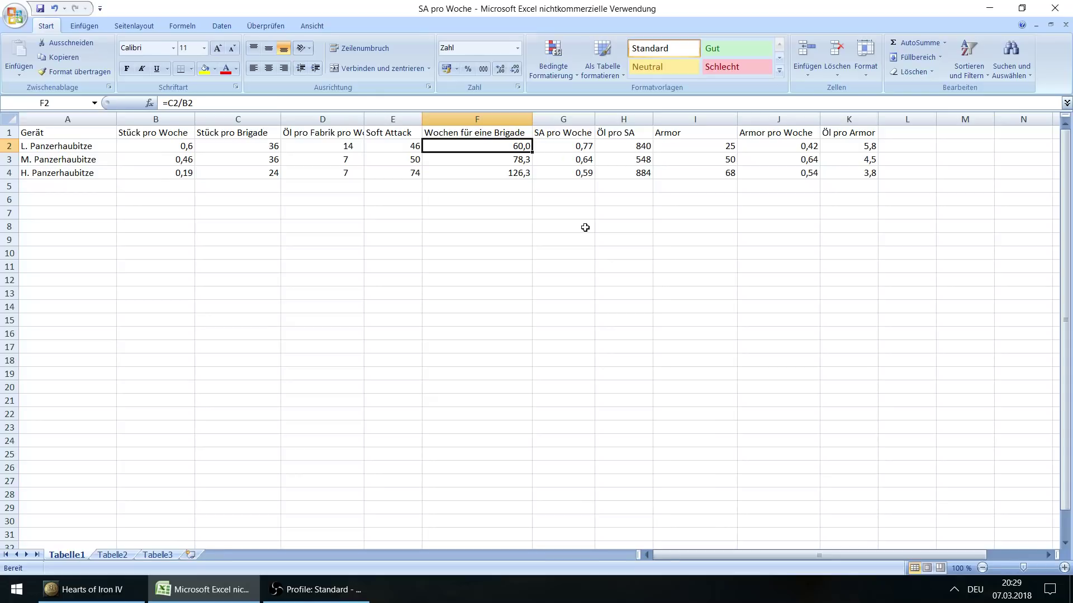
key("Down")
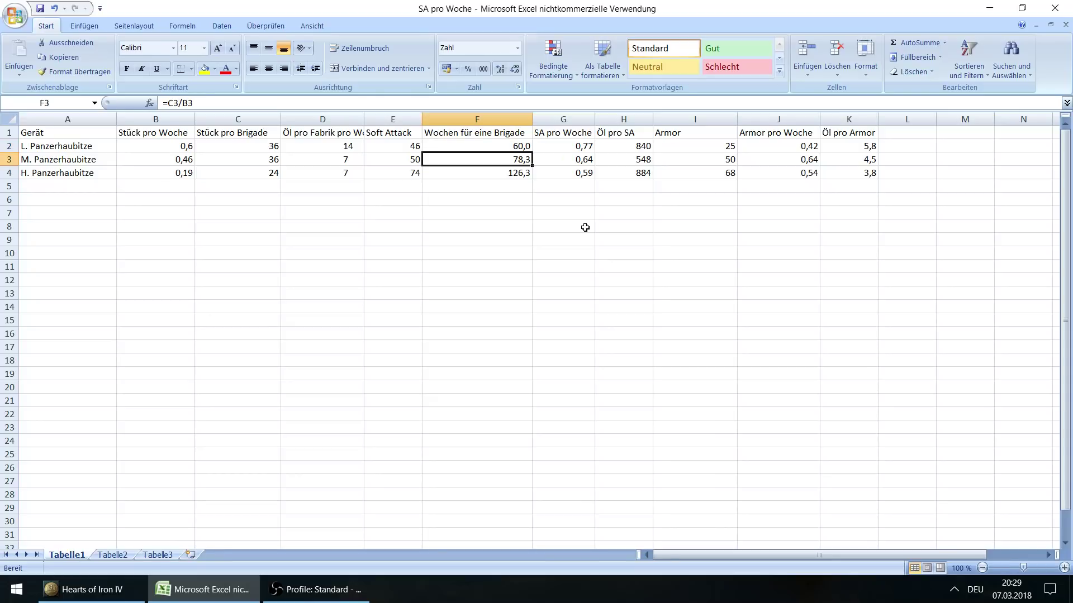
key("Down")
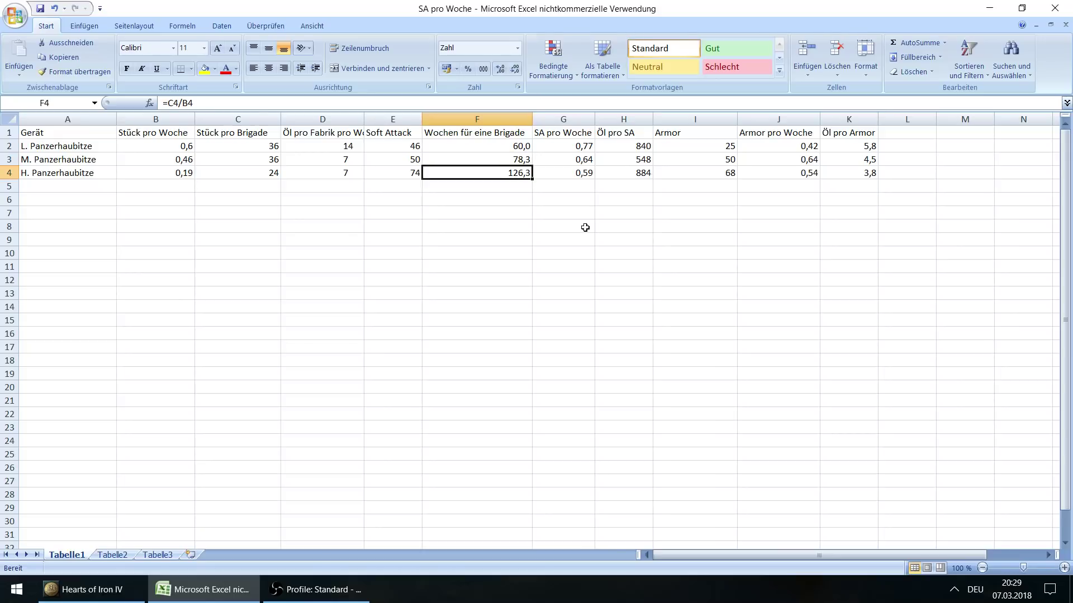
- Examine the SA pro Woche column, going back to the heavy Panzerhaubitze's Wochen für eine Brigade formula
key("Right")
key("Up")
key("Up")
key("Up")
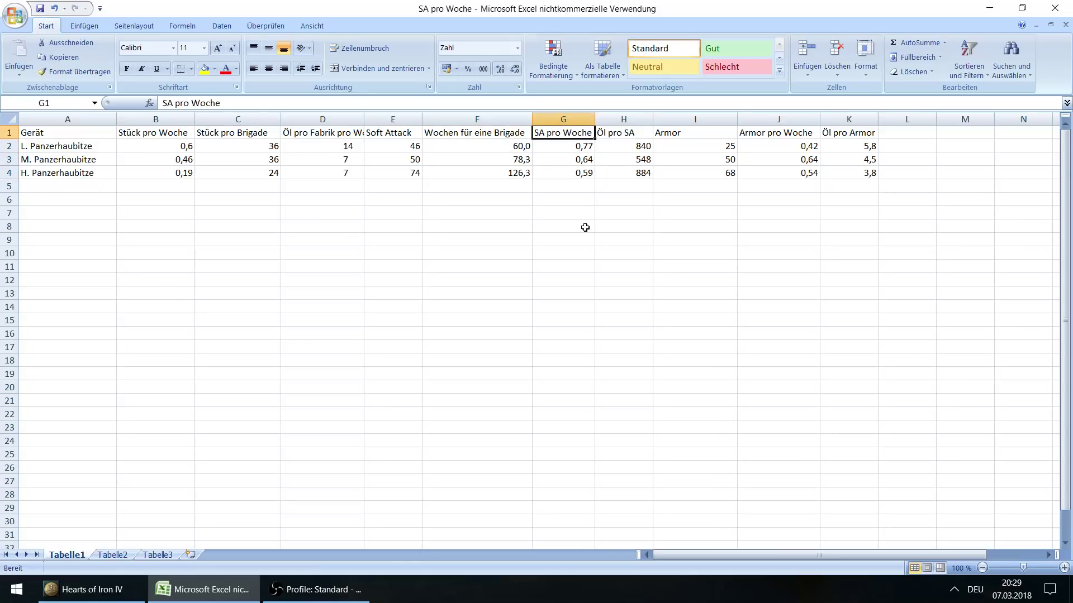
key("Down")
key("Down")
key("Left")
key("Down")
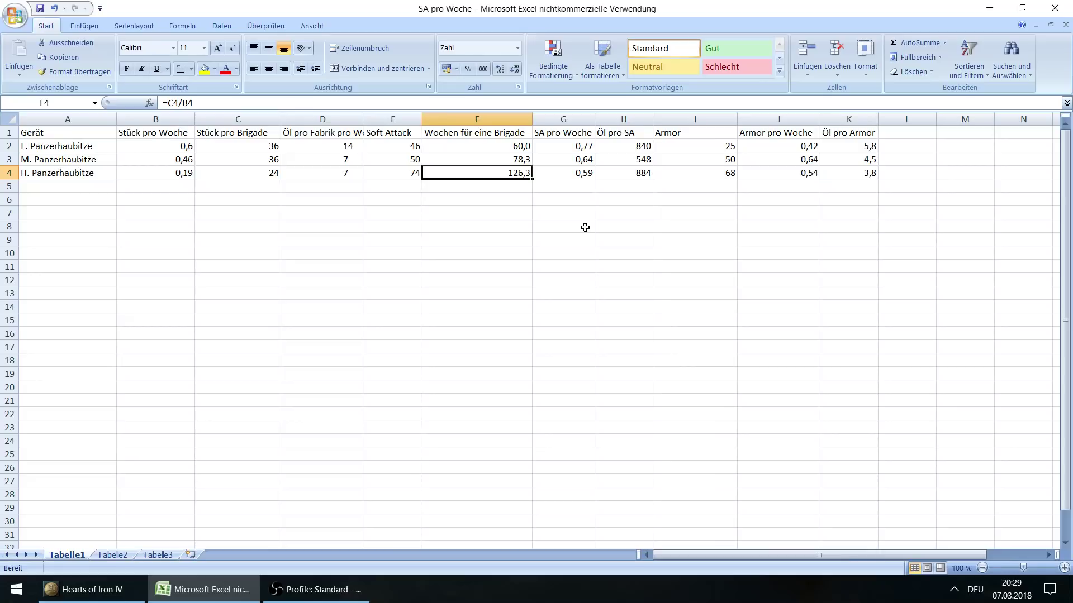
- Review the Wochen für eine Brigade values up to the light Panzerhaubitze and go to the SA pro Woche heading
key("Up")
key("Up")
key("Up")
key("Down")
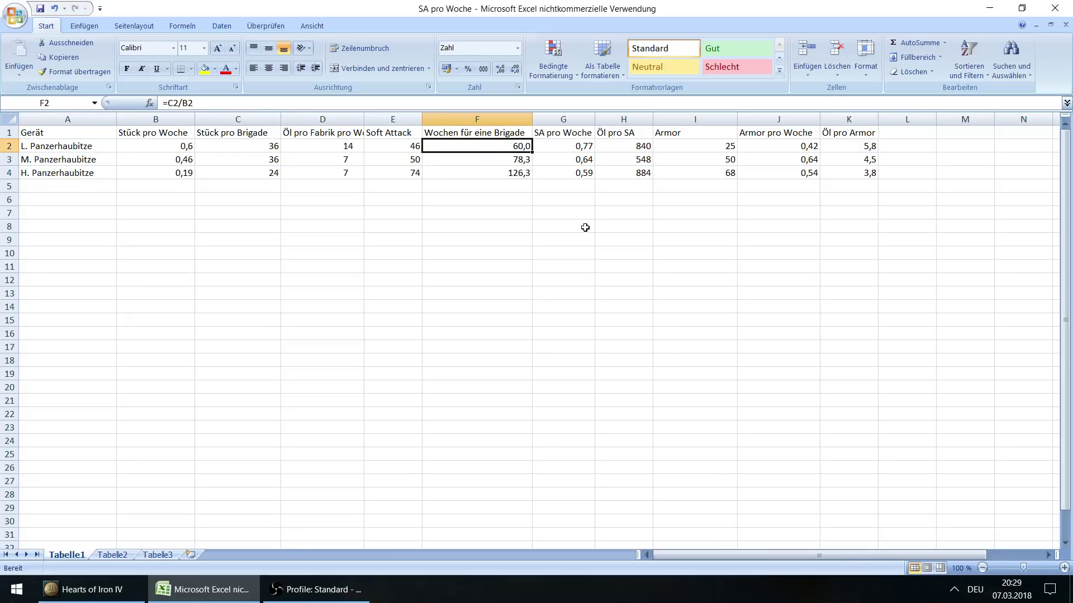
key("Up")
key("Right")
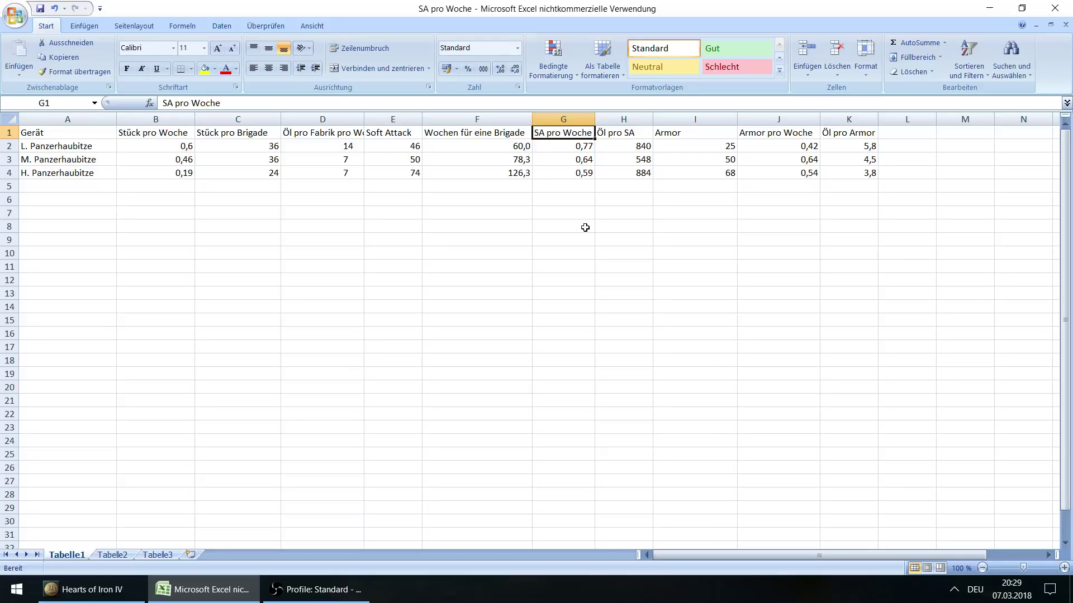
- Compare the SA pro Woche formulas of the light, medium and heavy Panzerhaubitze, ending on the light one
key("Down")
key("Down")
key("Down")
key("Up")
key("Up")
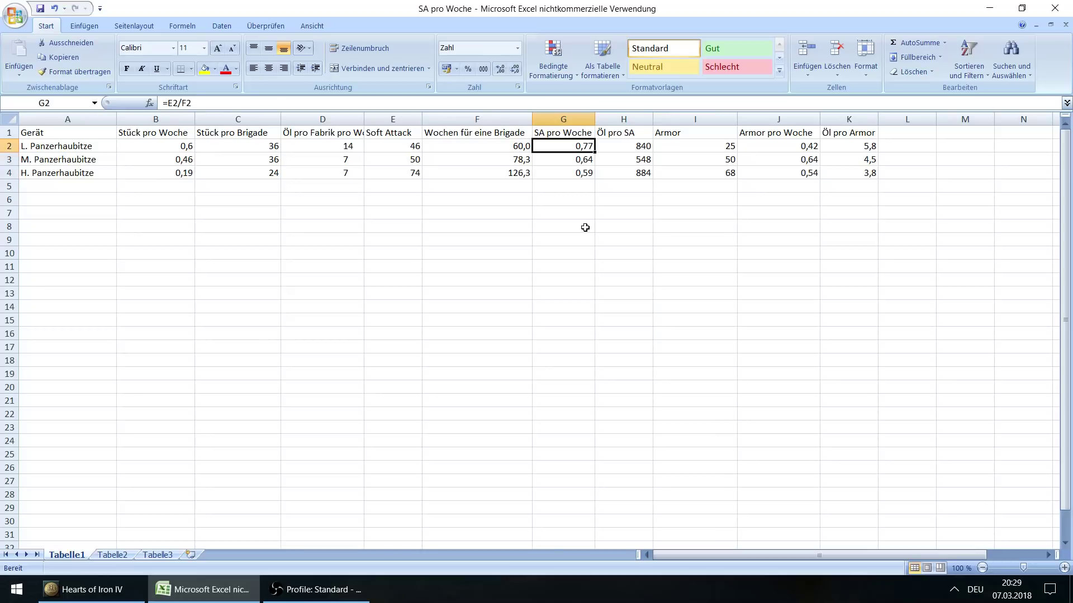
key("Down")
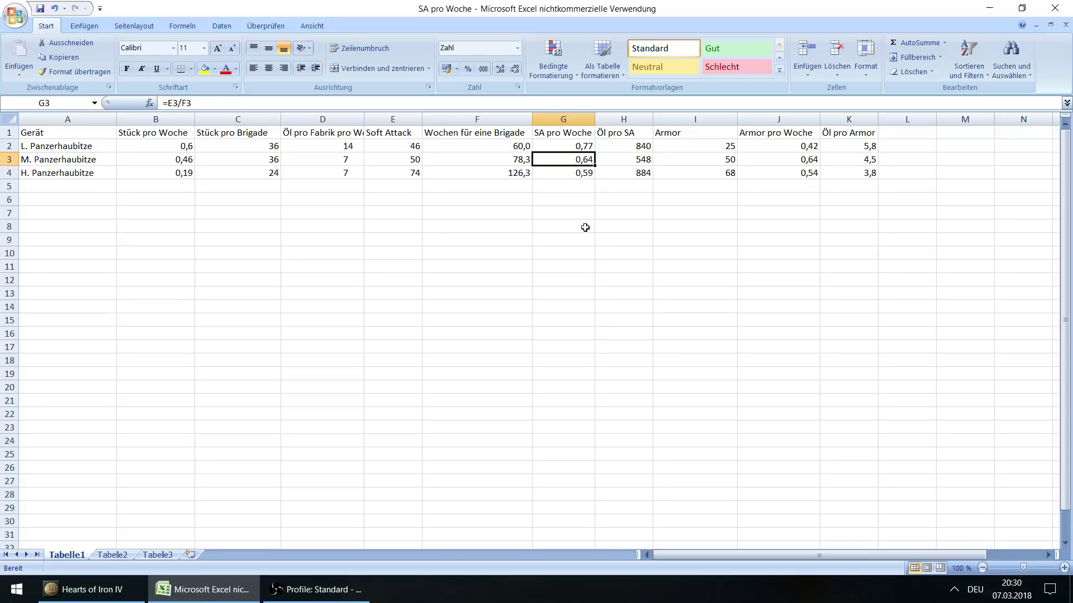
key("Up")
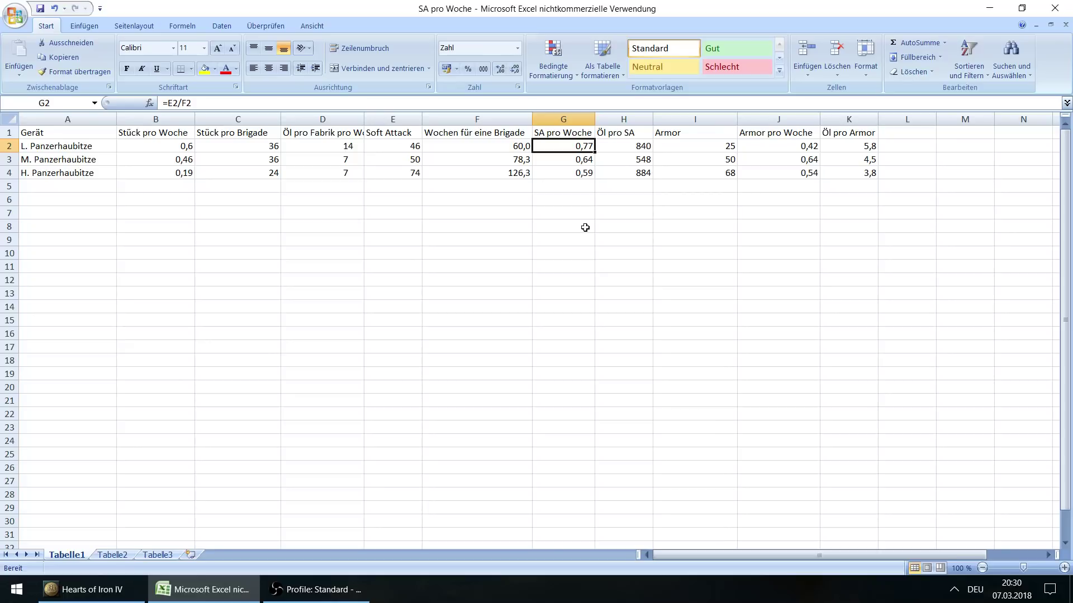
key("Down")
key("Down")
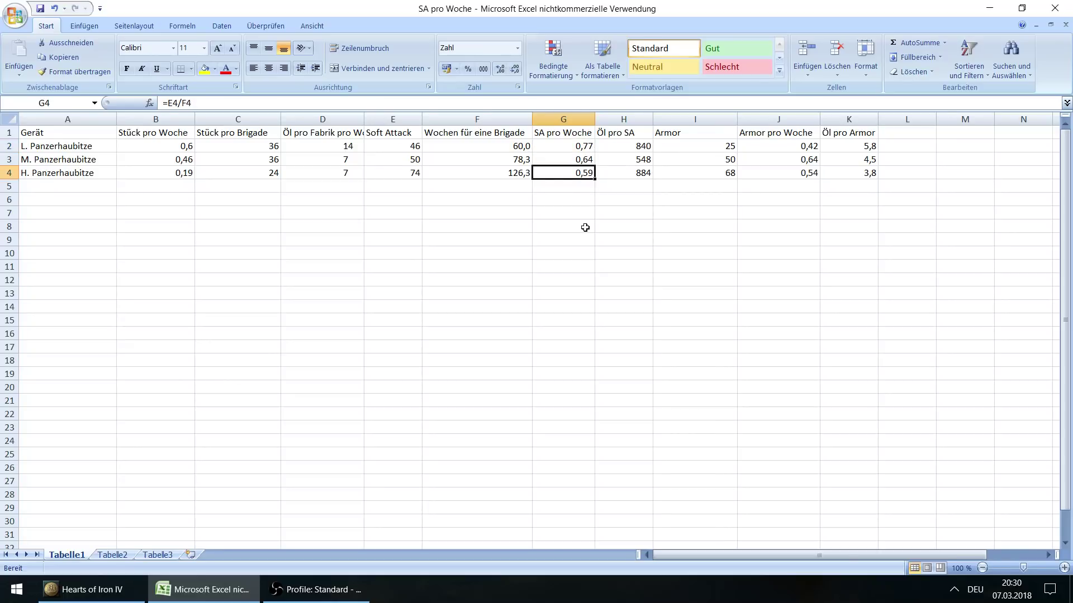
key("Up")
key("Up")
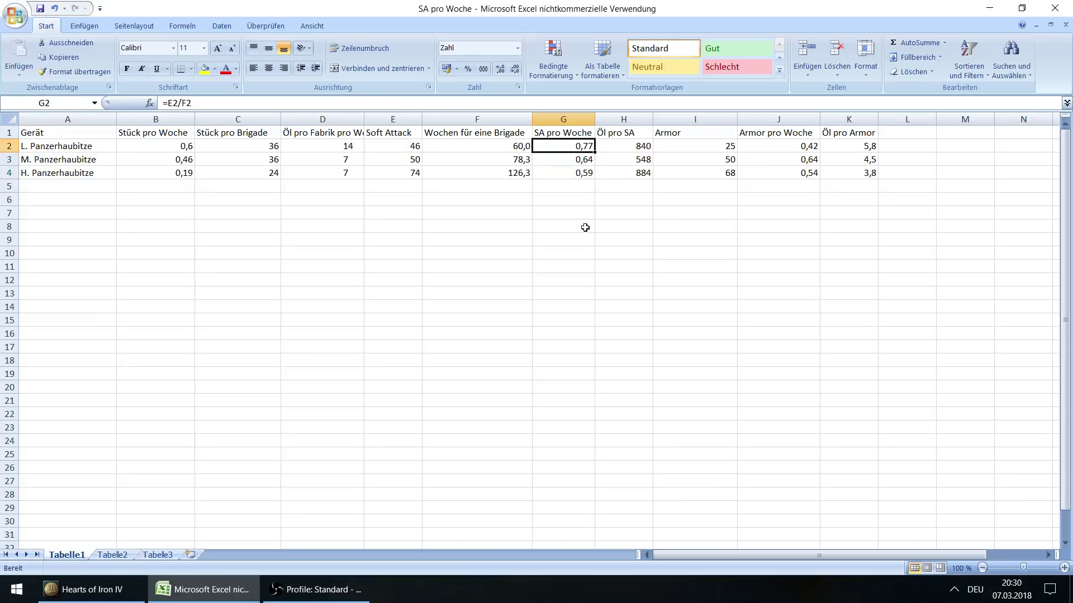
key("Down")
key("Down")
key("Up")
key("Up")
key("Down")
key("Down")
key("Up")
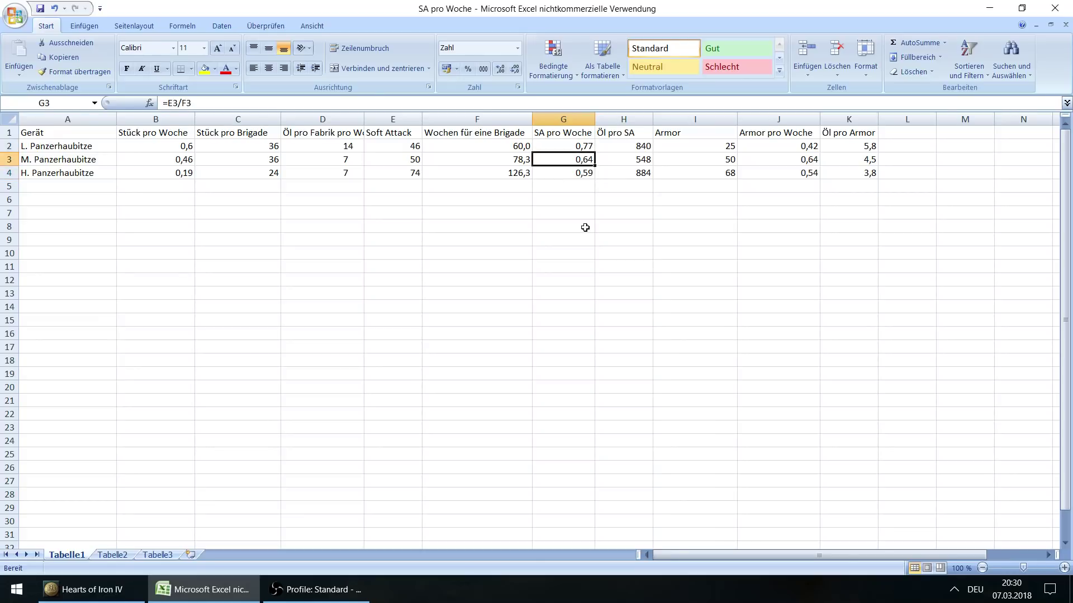
key("Up")
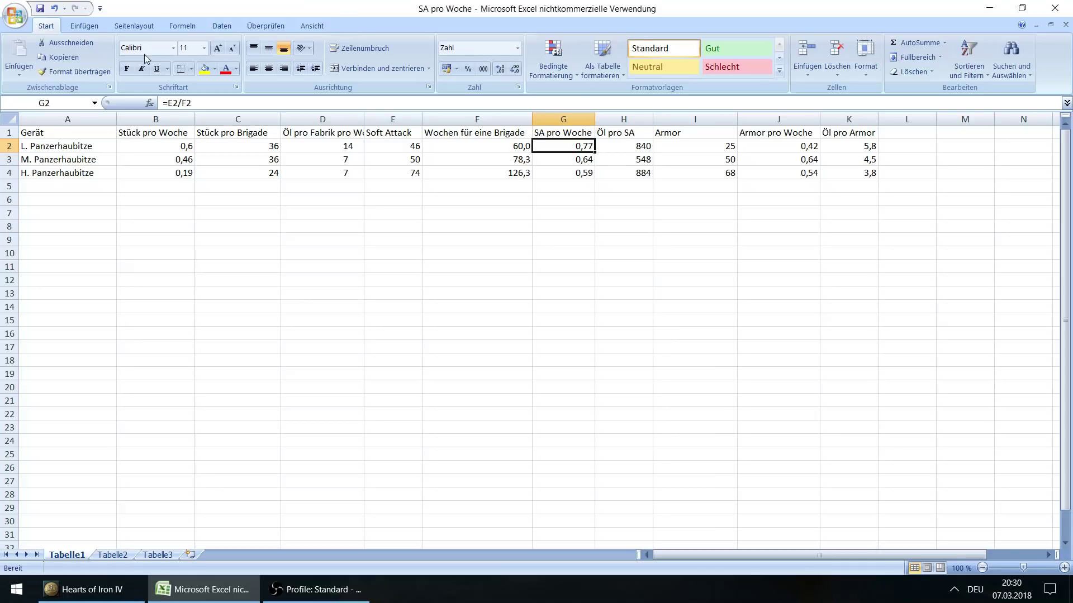
- Show the cells referenced by the light Panzerhaubitze's SA pro Woche formula, leaving the formula as it is
key("F2")
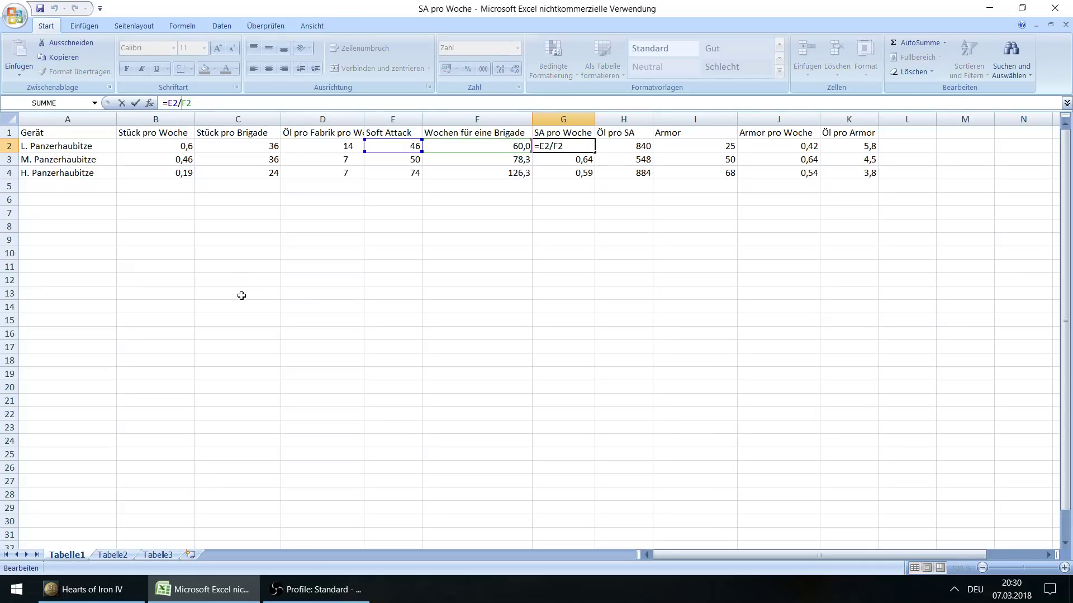
key("Left")
key("Left")
key("Return")
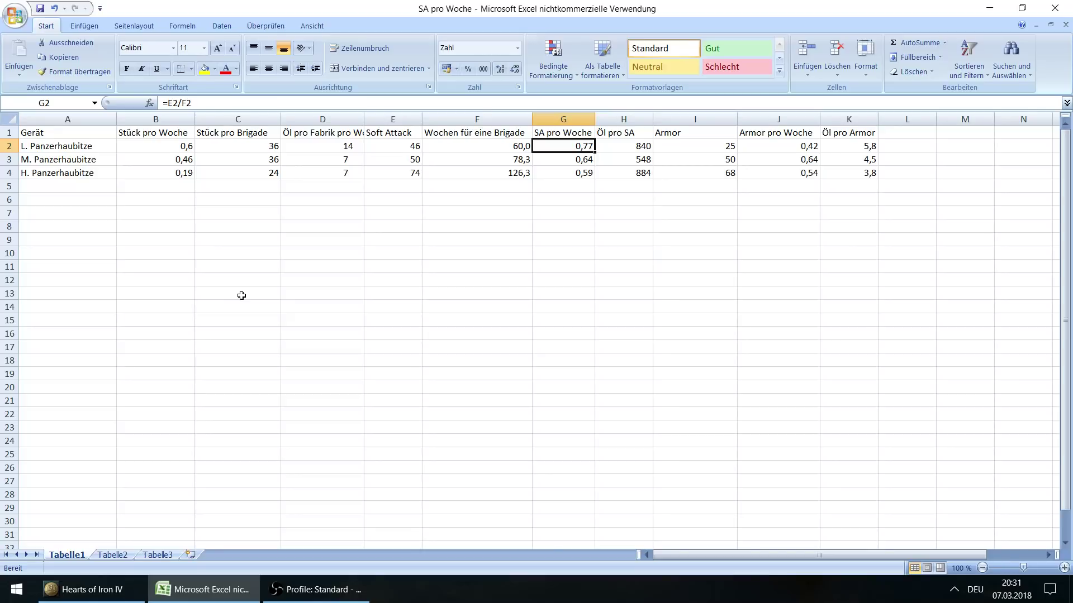
- Compare the SA pro Woche of the light Panzerhaubitze with that of the heavy one
key("Down")
key("Down")
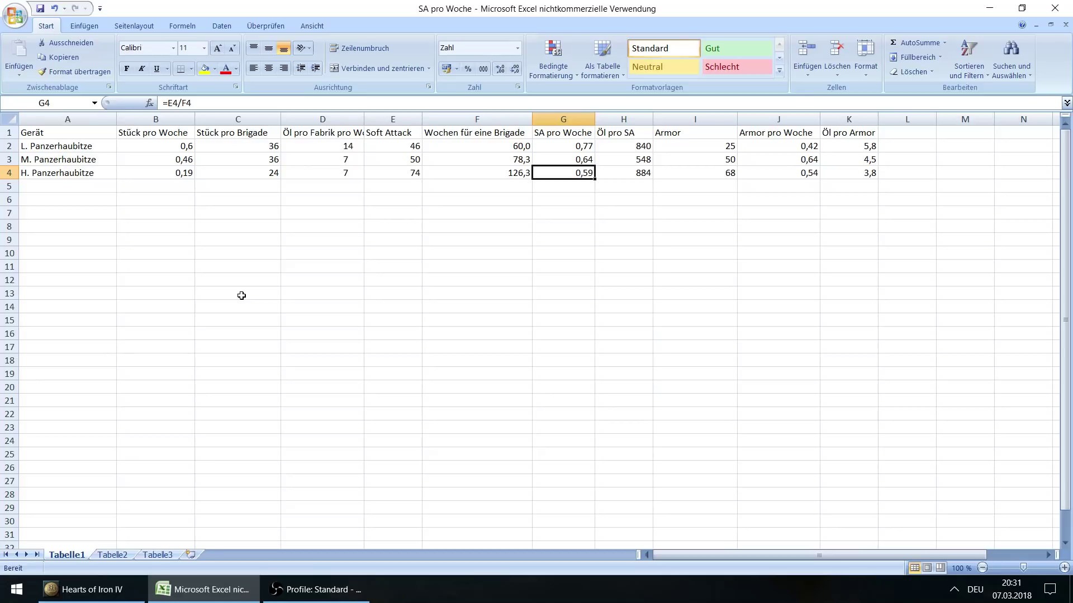
key("Up")
key("Up")
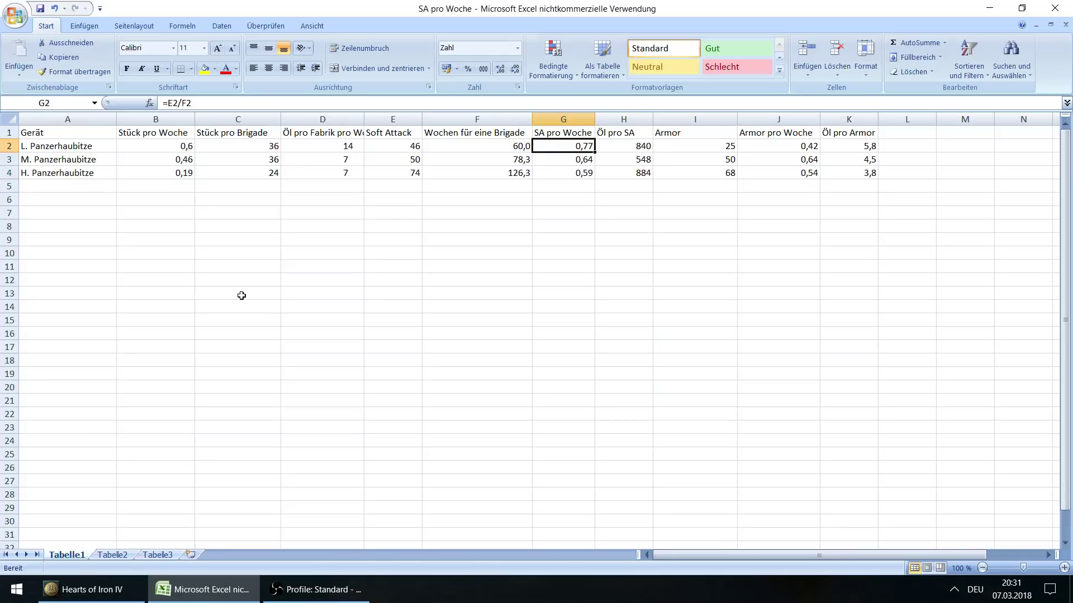
key("Down")
key("Down")
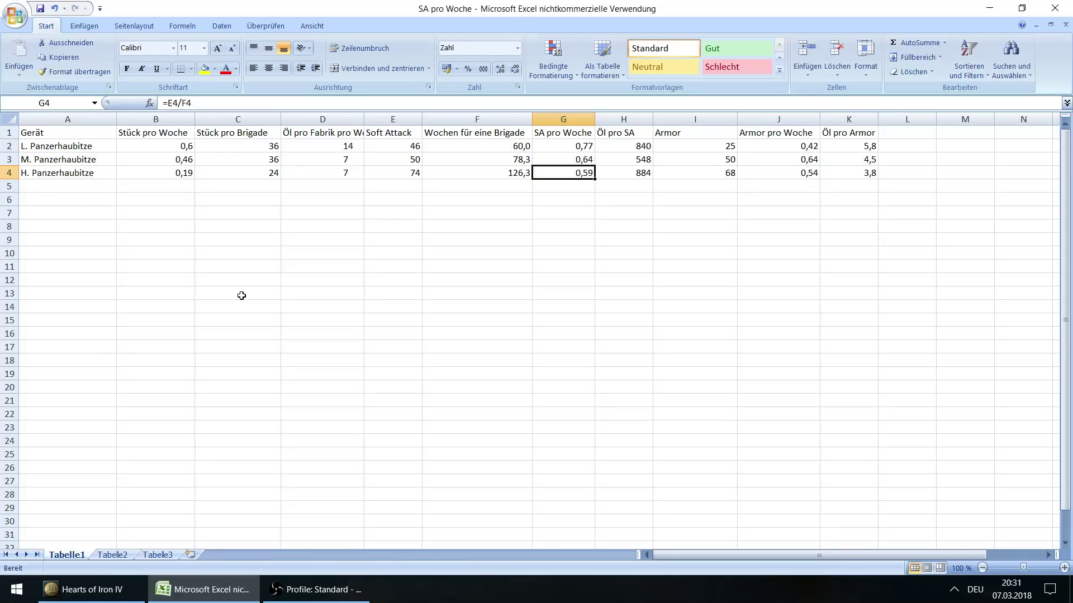
key("Up")
key("Up")
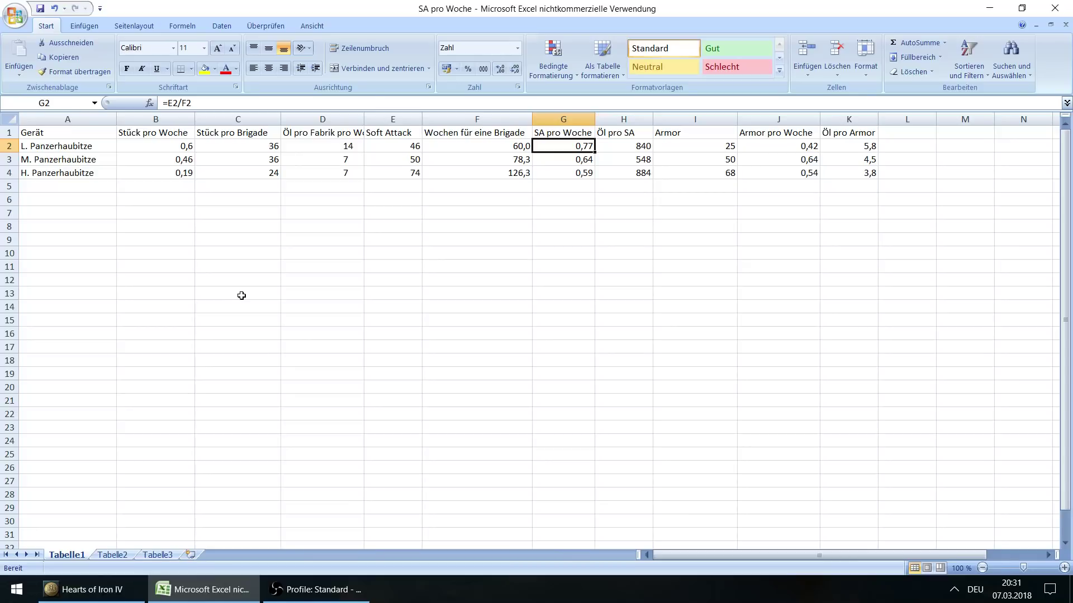
key("Down")
key("Down")
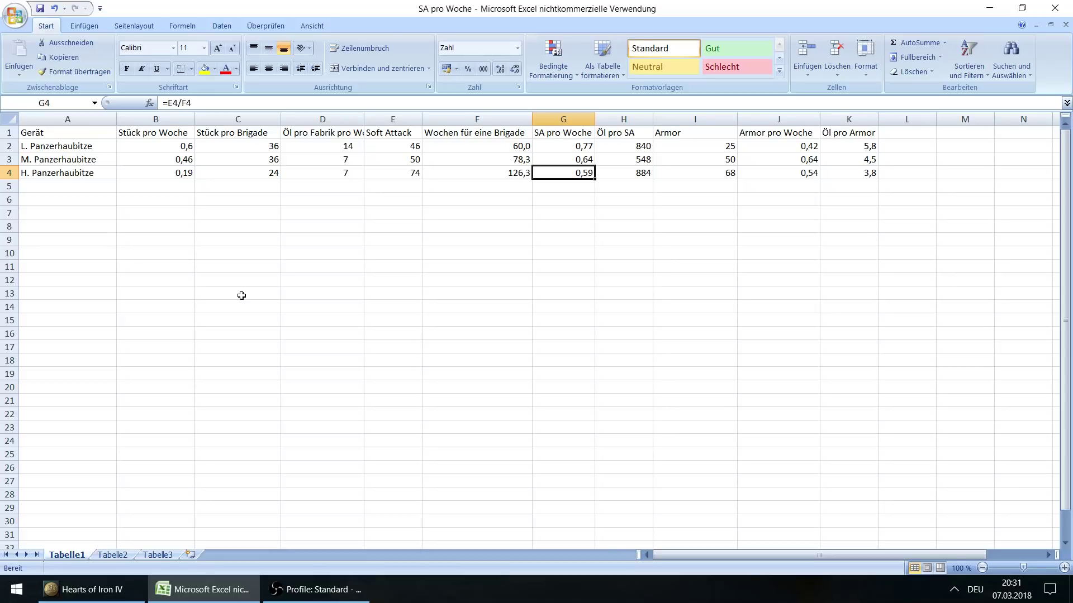
key("Up")
key("Up")
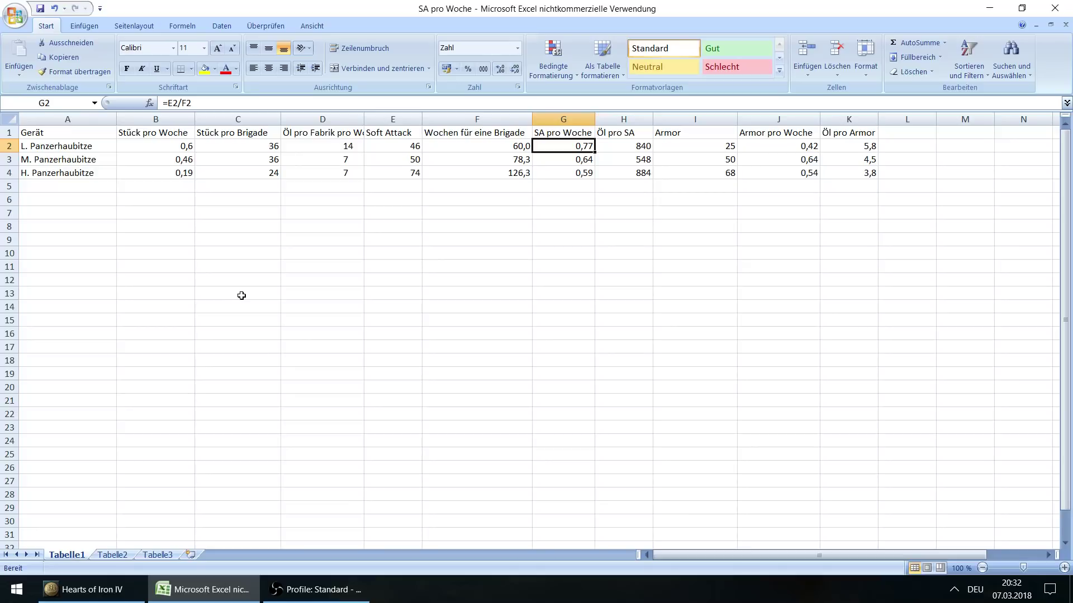
- Show the cells referenced by the light Panzerhaubitze's Öl pro SA formula, leaving the formula as it is
key("Right")
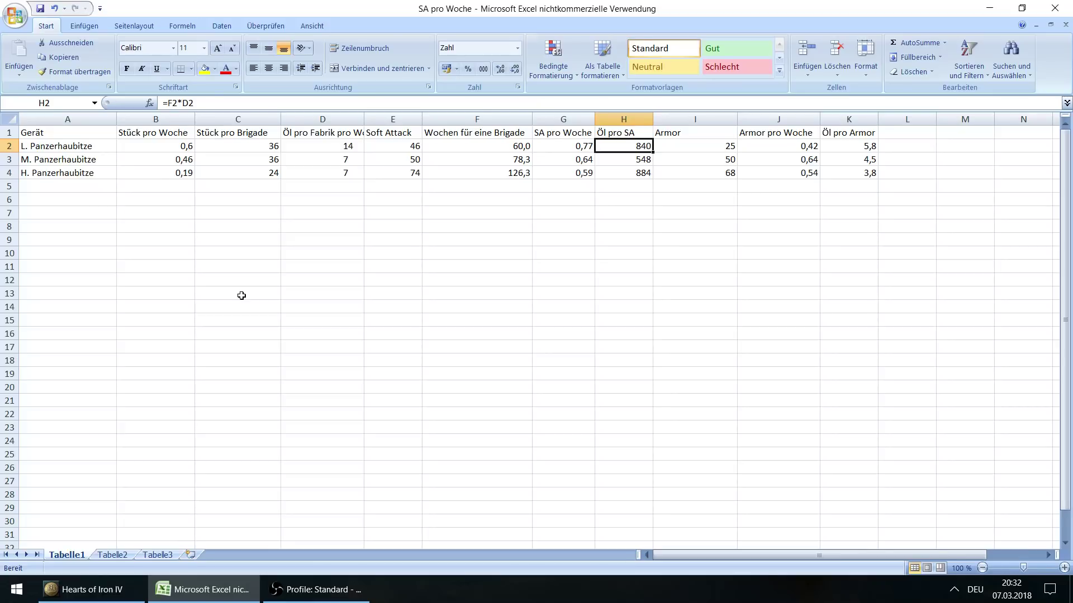
key("Left")
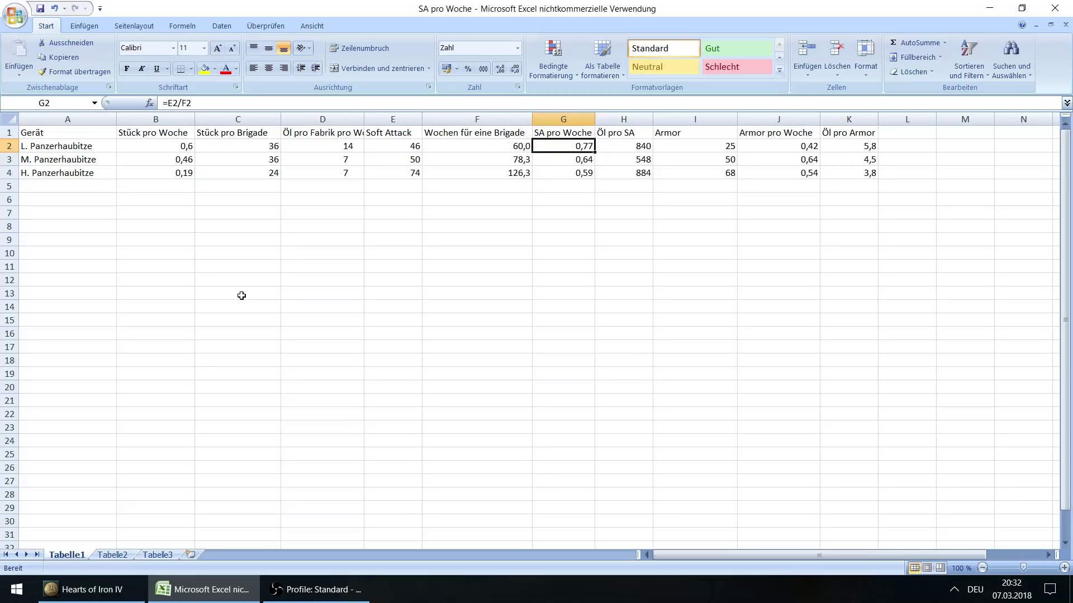
key("Right")
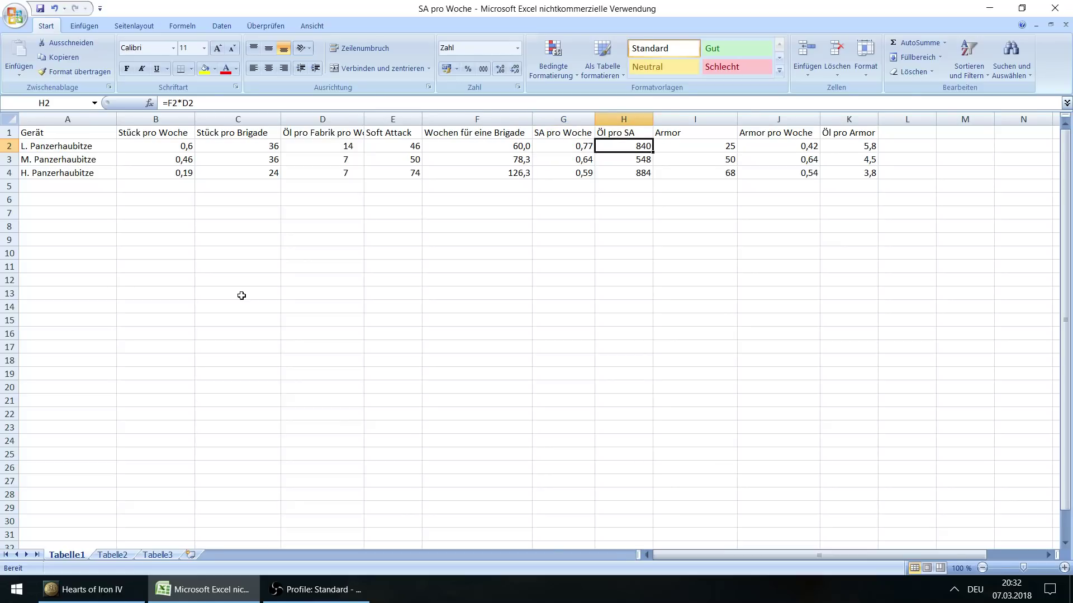
left_click(182, 103)
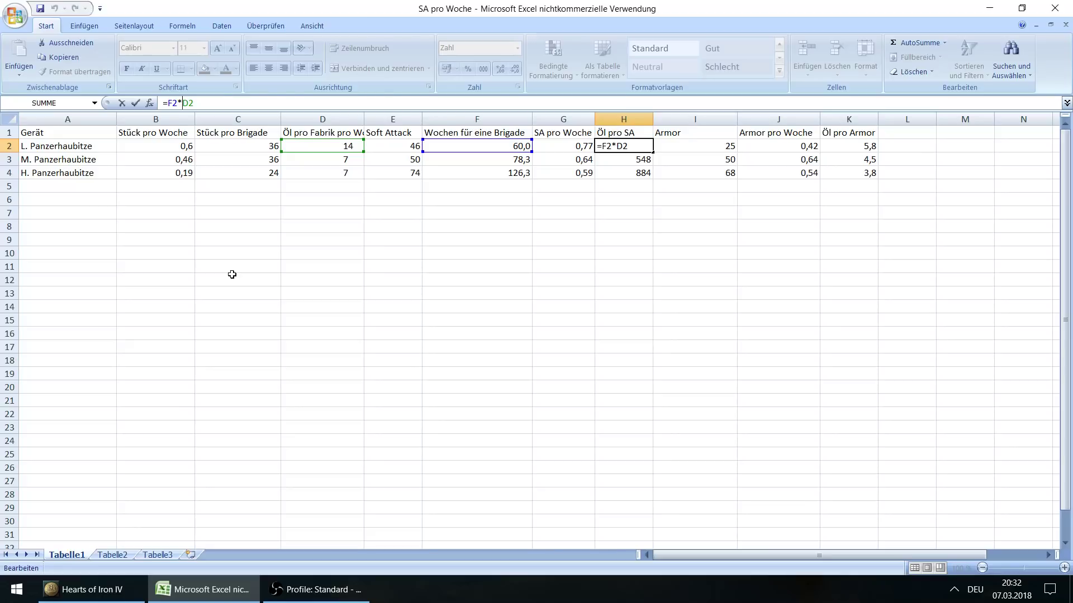
key("Return")
key("Up")
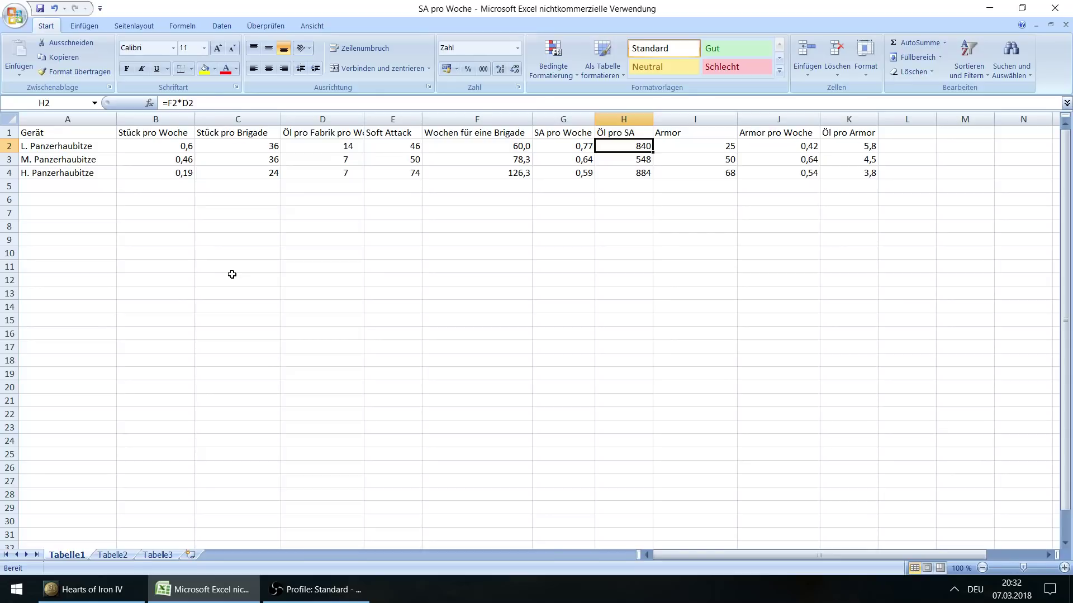
- Examine the Öl pro SA column from its heading down to the medium Panzerhaubitze
key("Down")
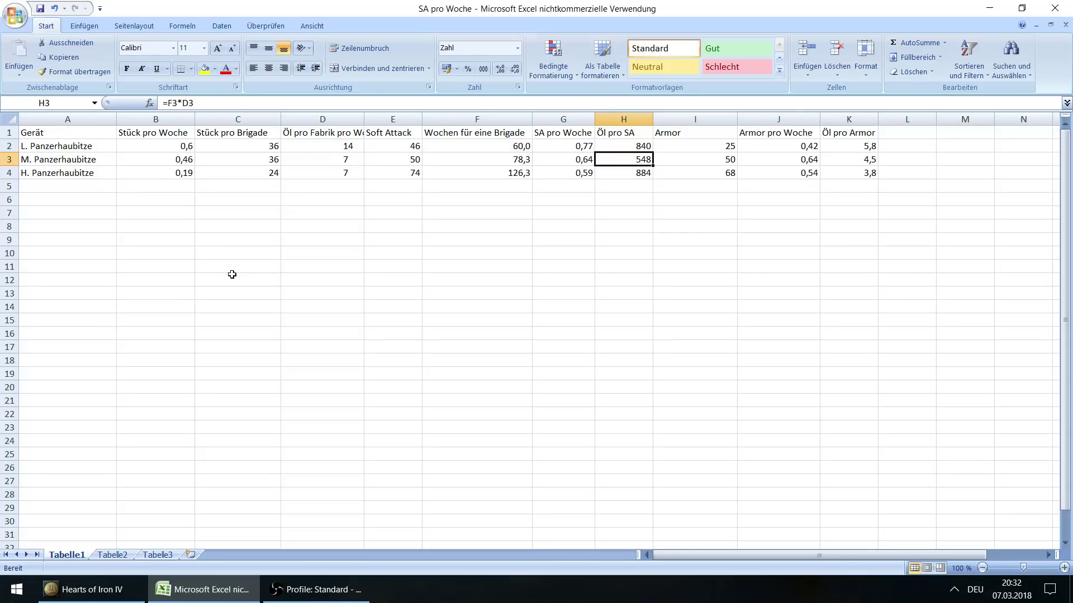
key("Up")
key("Up")
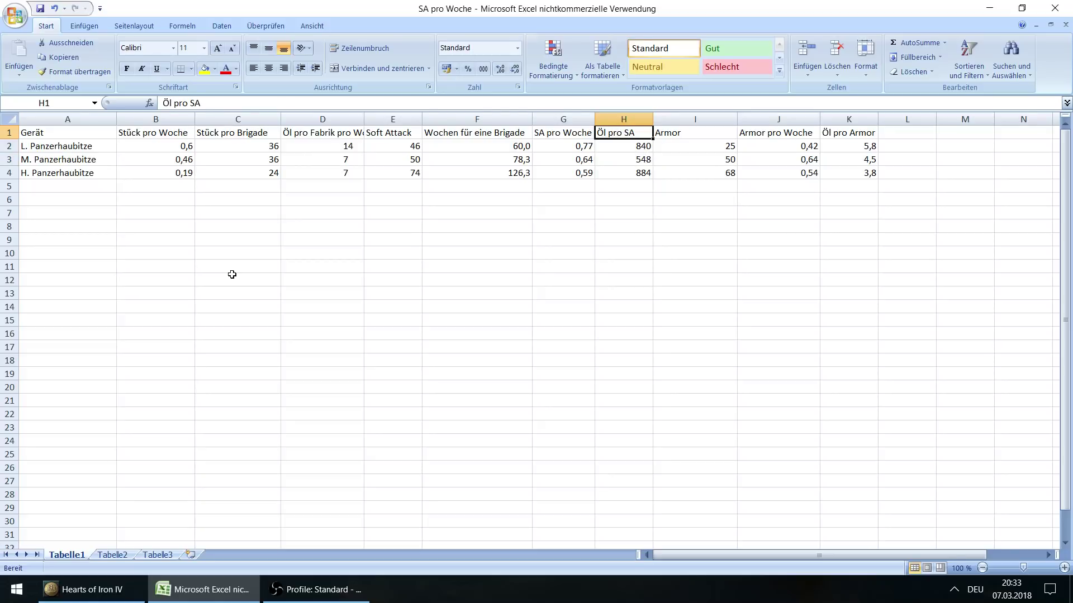
key("Down")
key("Down")
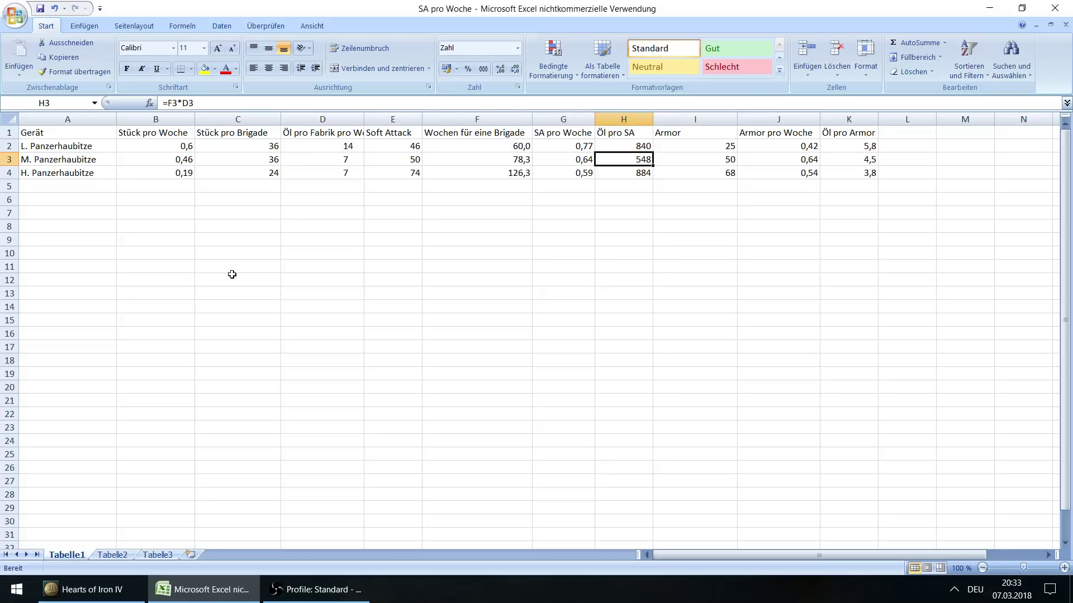
- Compare the light and medium Panzerhaubitze in SA pro Woche and Öl pro SA
key("Left")
key("Up")
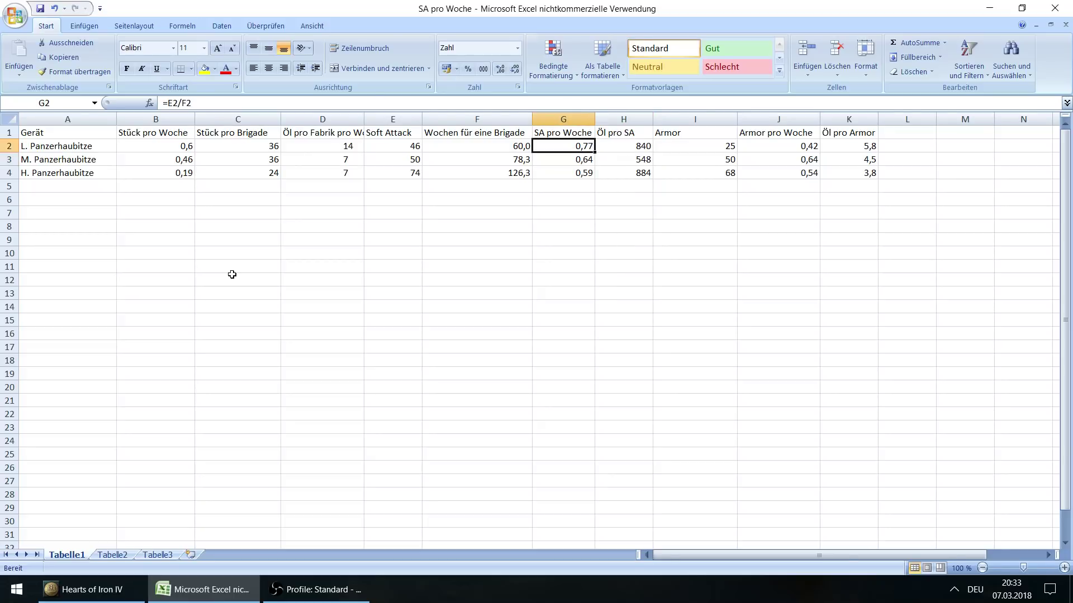
key("Down")
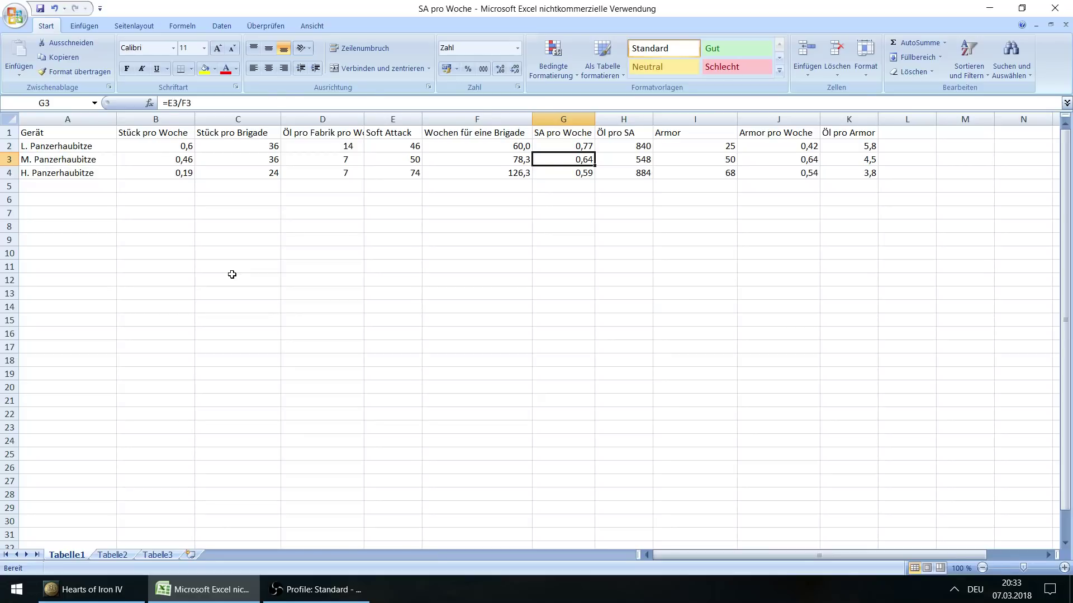
key("Right")
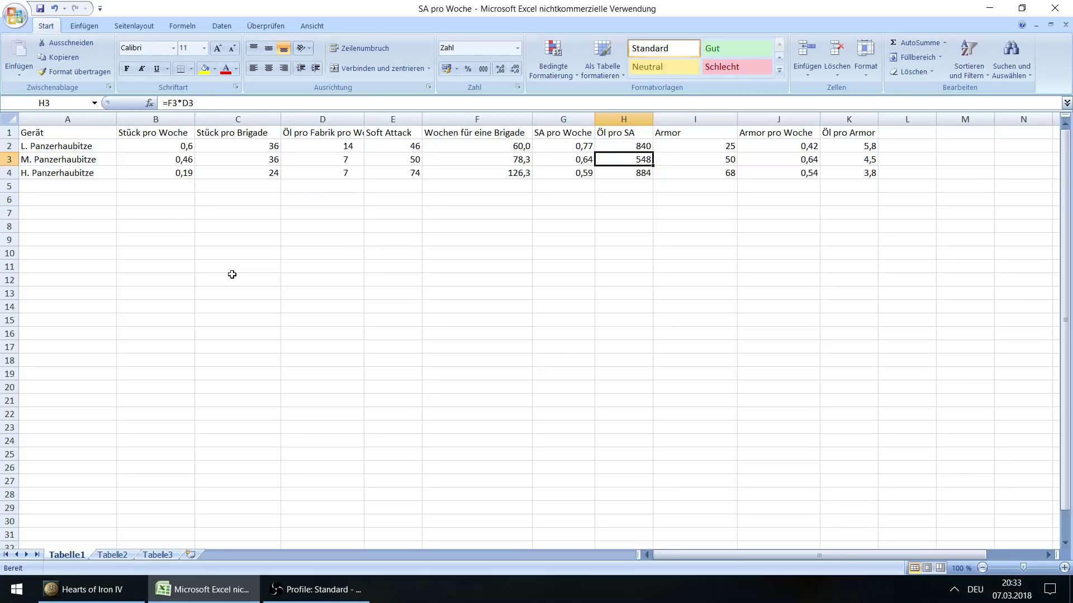
key("Up")
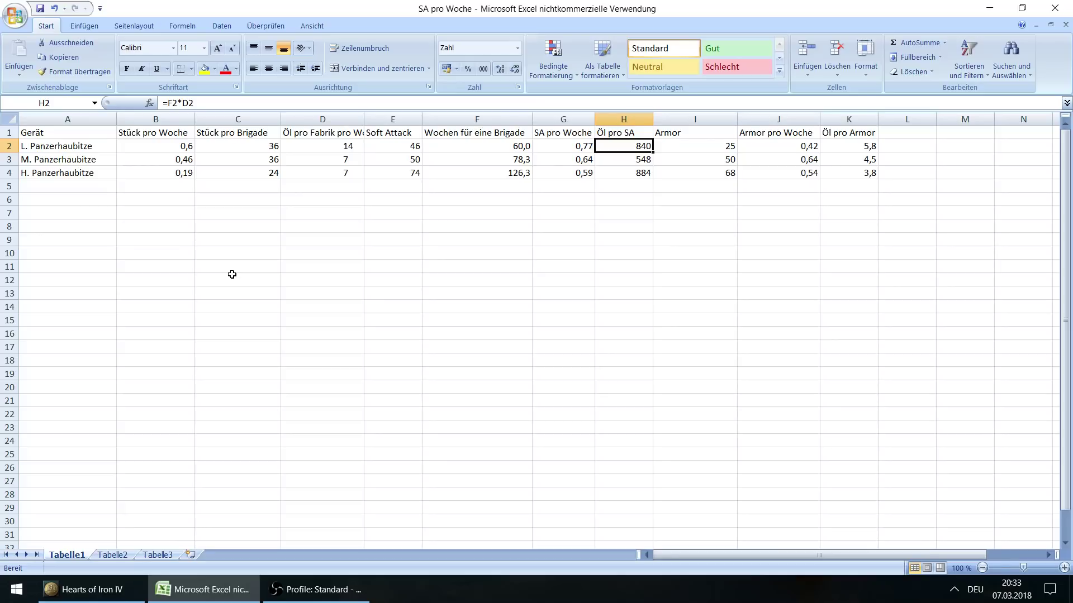
- Compare the Öl pro SA values of all three Panzerhaubitzen with their SA pro Woche, ending on the heavy one
key("Left")
key("Right")
key("Down")
key("Up")
key("Left")
key("Right")
key("Down")
key("Down")
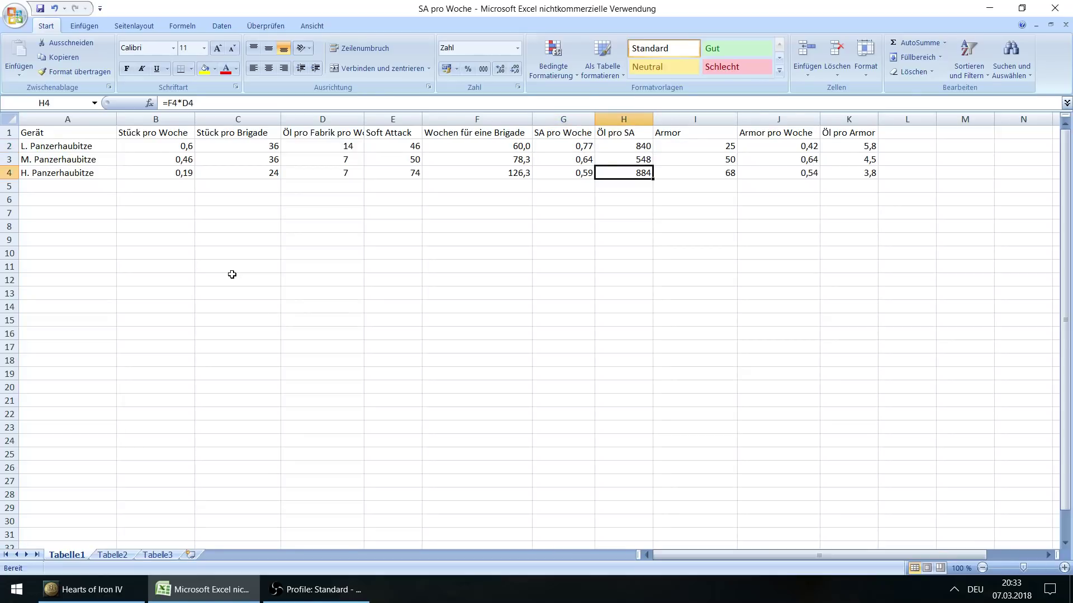
key("Up")
key("Up")
key("Left")
key("Right")
key("Down")
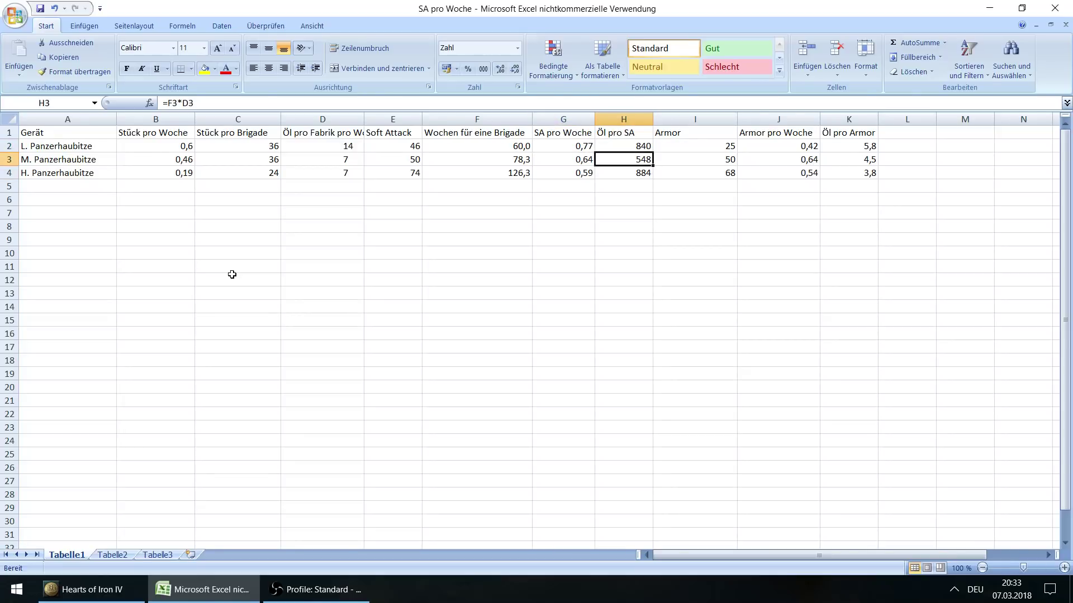
key("Down")
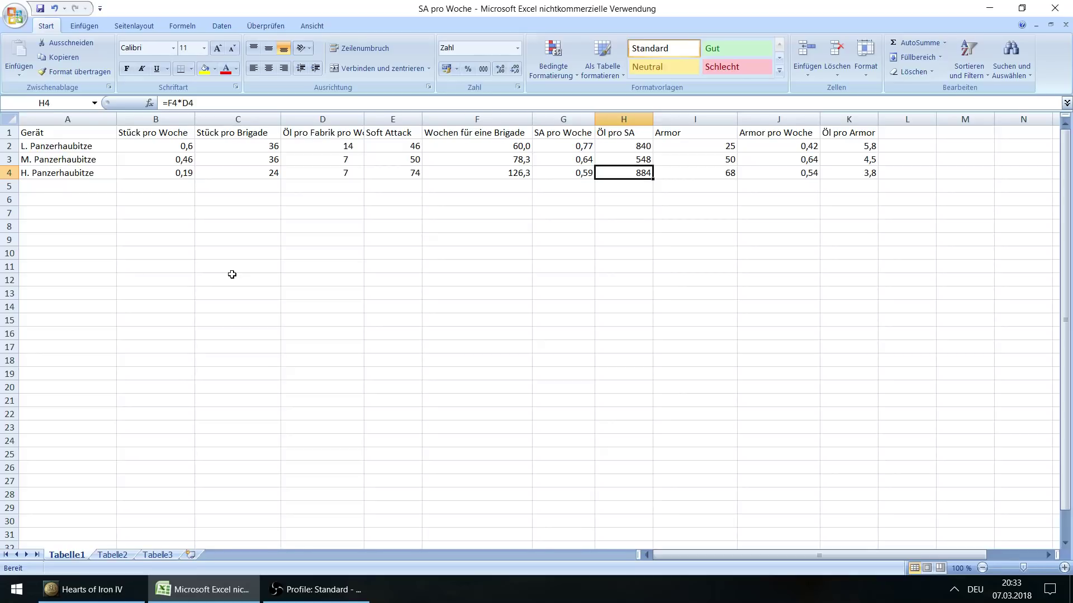
key("Left")
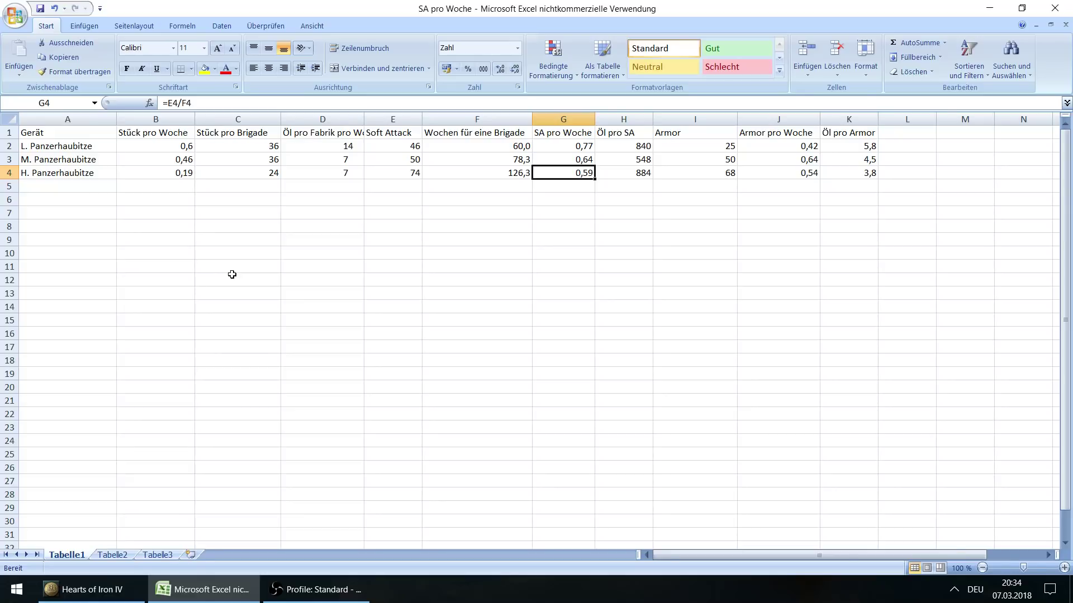
key("Right")
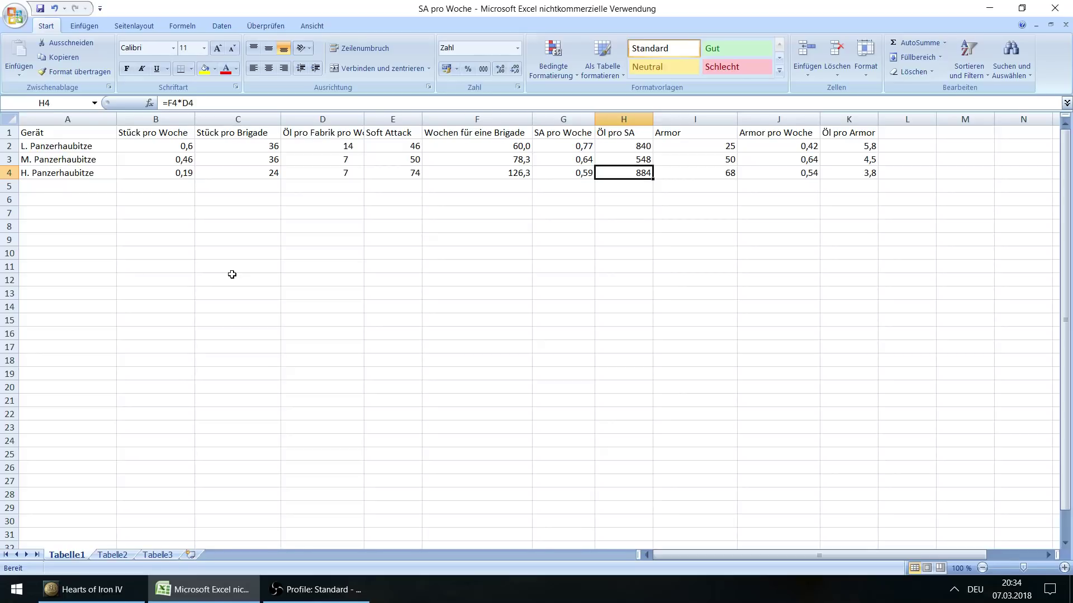
- Look over the Armor, Armor pro Woche and Öl pro Armor columns and go to the light Panzerhaubitze's Armor value
key("Right")
key("Right")
key("Right")
key("Left")
key("Up")
key("Up")
key("Left")
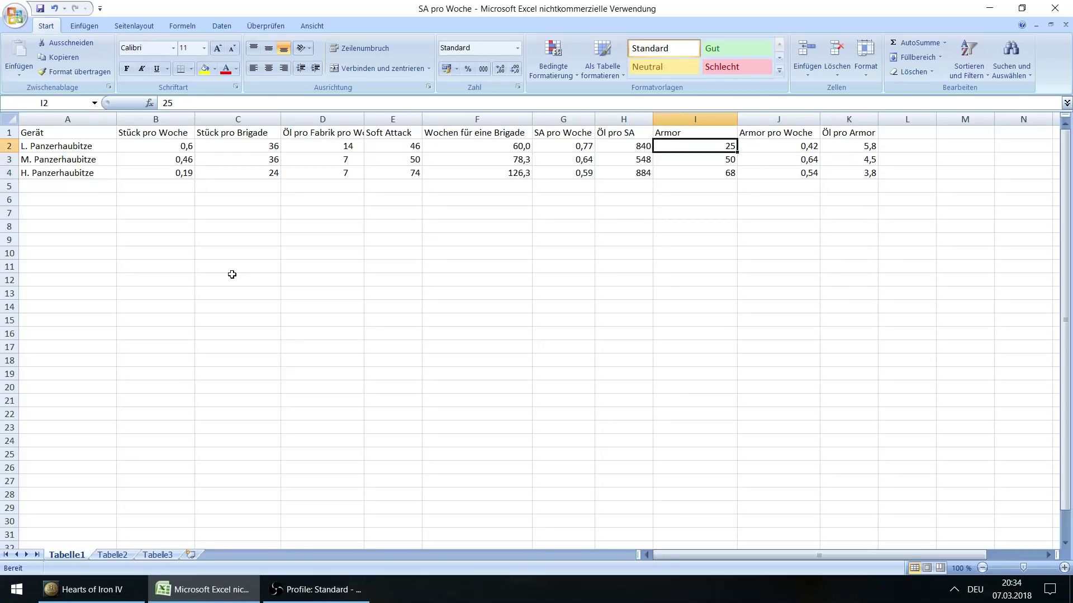
- Examine the light Panzerhaubitze's Armor and Armor pro Woche, and follow Öl pro Armor down to the heavy one
key("Up")
key("Right")
key("Down")
key("Left")
key("Right")
key("Right")
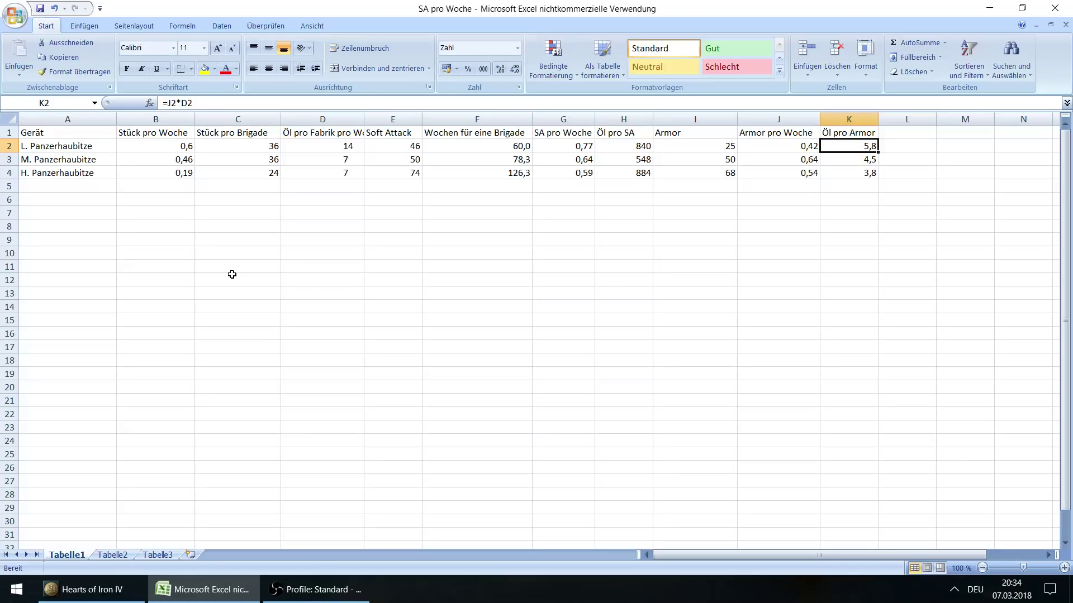
key("Down")
key("Down")
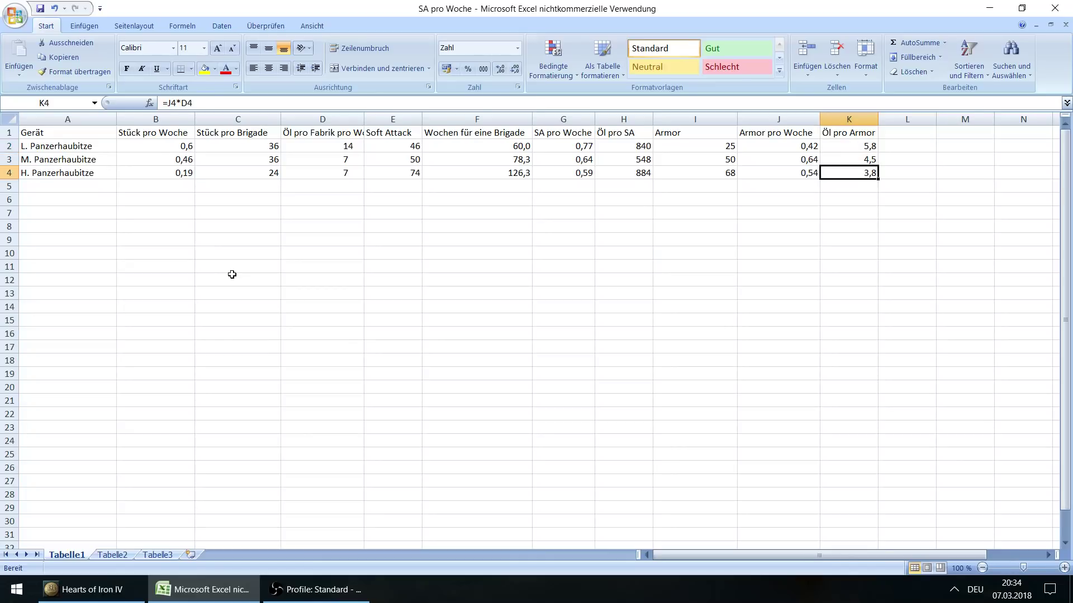
- Check Armor pro Woche against Öl pro Armor, reading the Öl pro Armor column from its heading to the heavy Panzerhaubitze
key("Up")
key("Up")
key("Up")
key("Left")
key("Down")
key("Down")
key("Right")
key("Up")
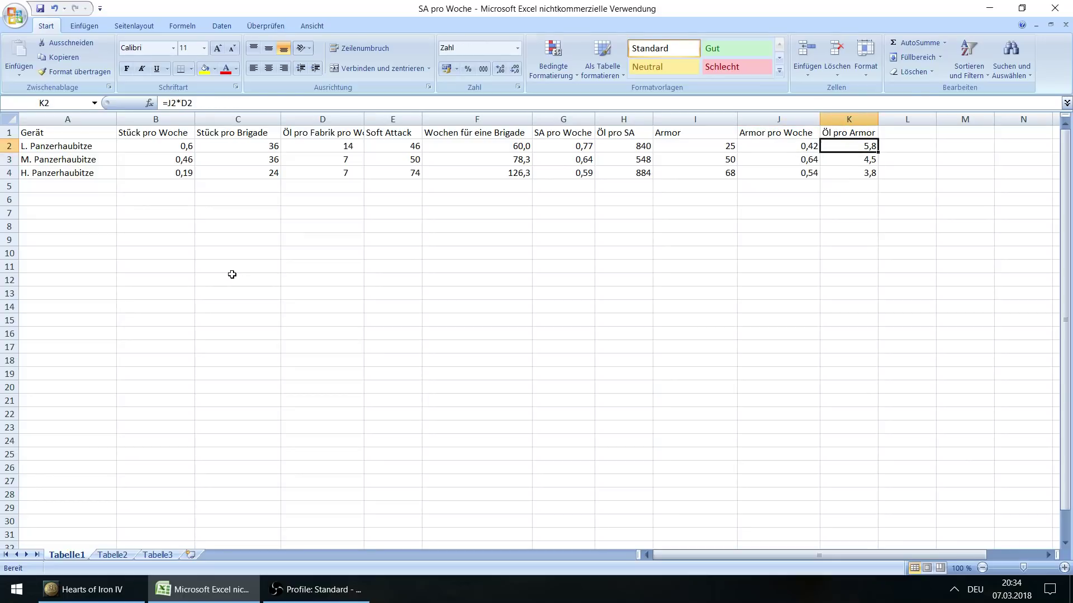
key("Up")
key("Down")
key("Down")
key("Down")
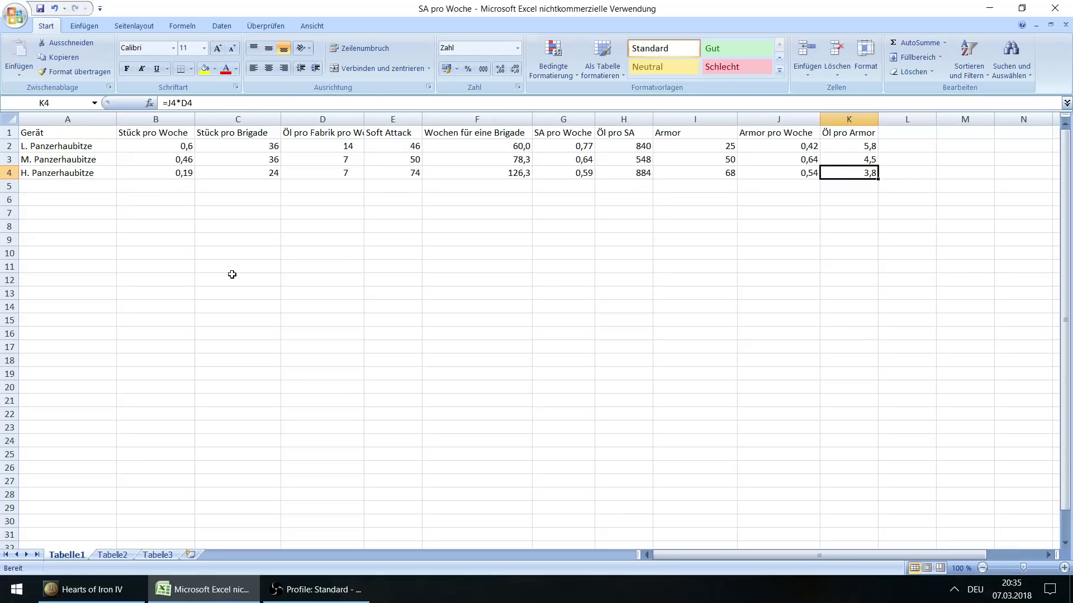
- Compare the medium and heavy Panzerhaubitze in Armor pro Woche and Öl pro Armor, ending on the heavy one's Armor pro Woche
key("Left")
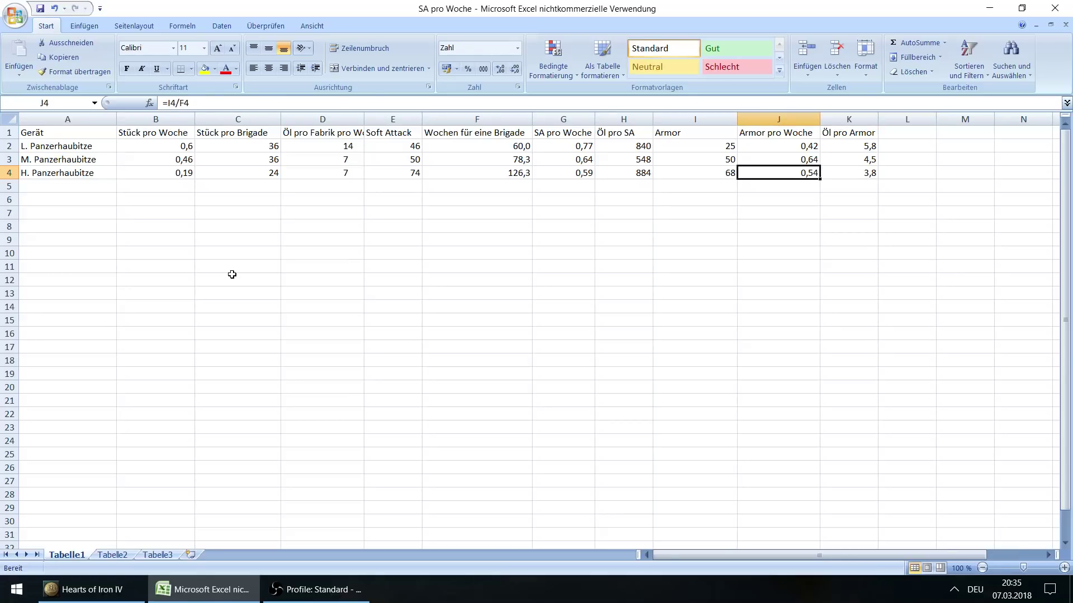
key("Up")
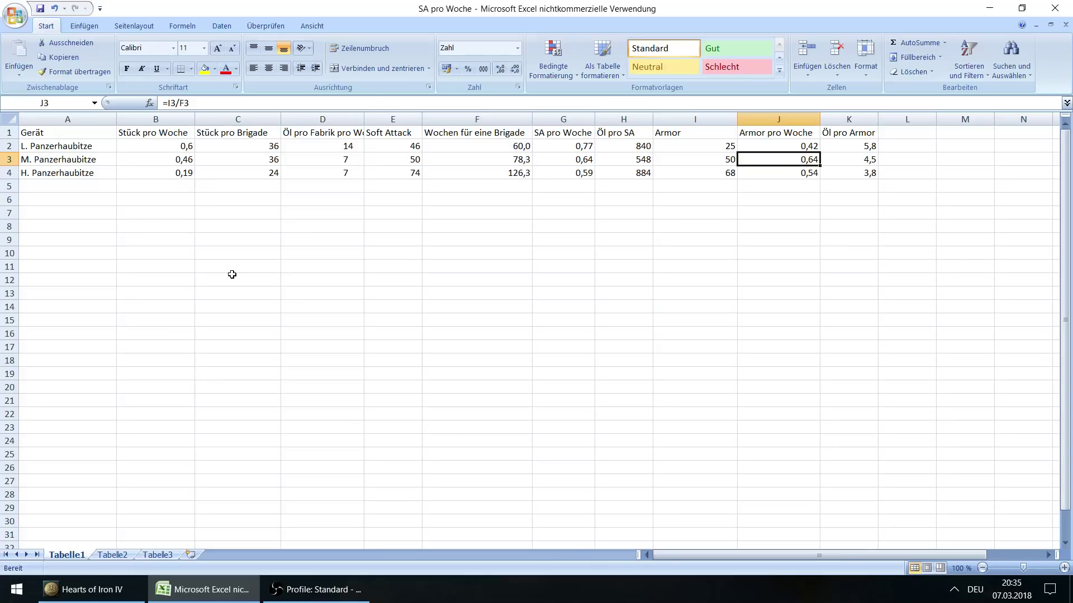
key("Right")
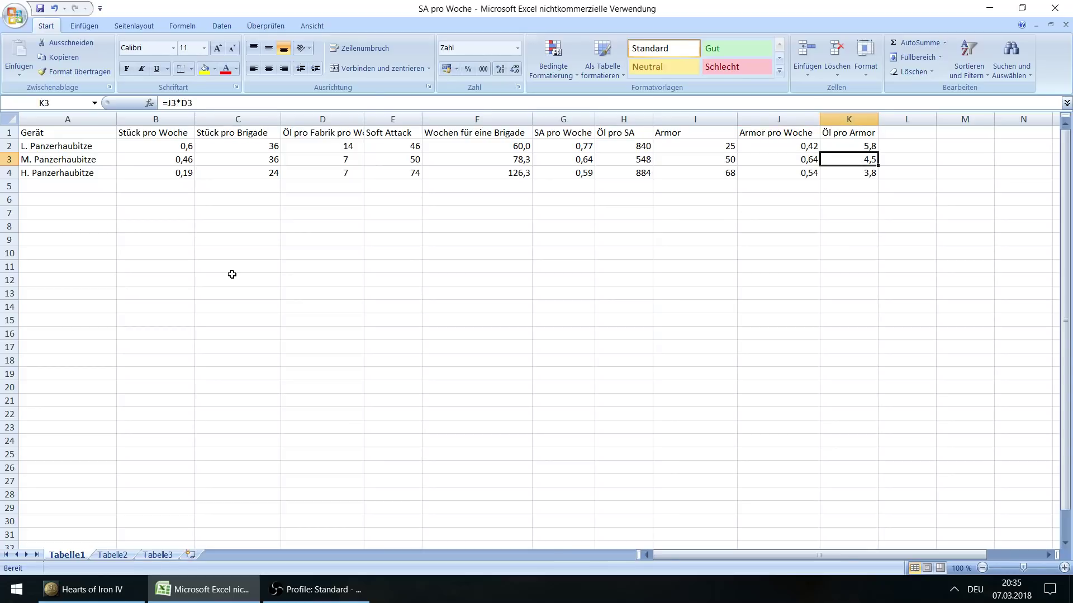
key("Left")
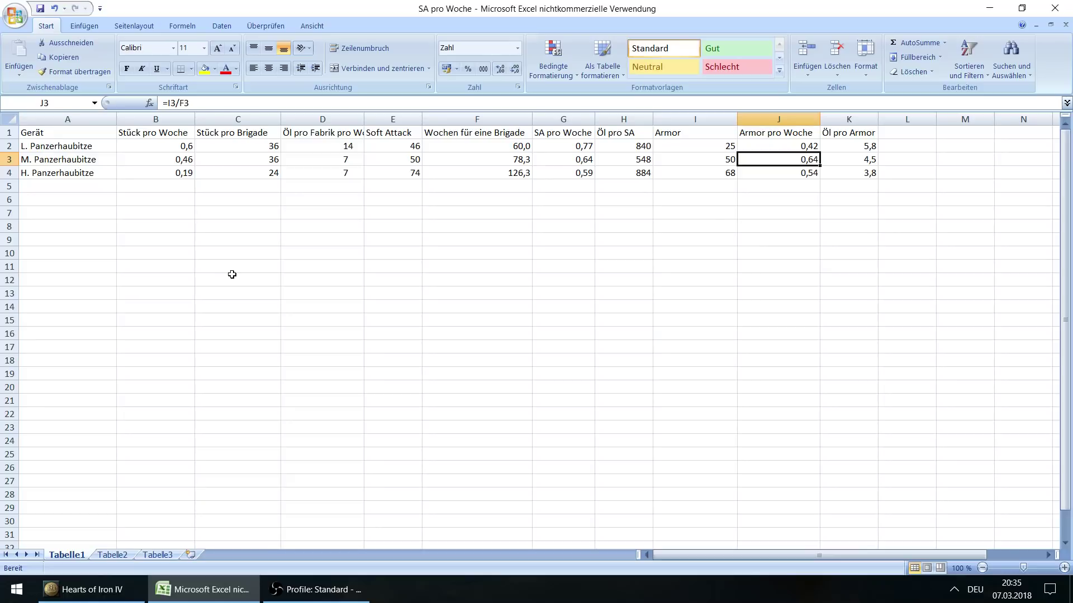
key("Right")
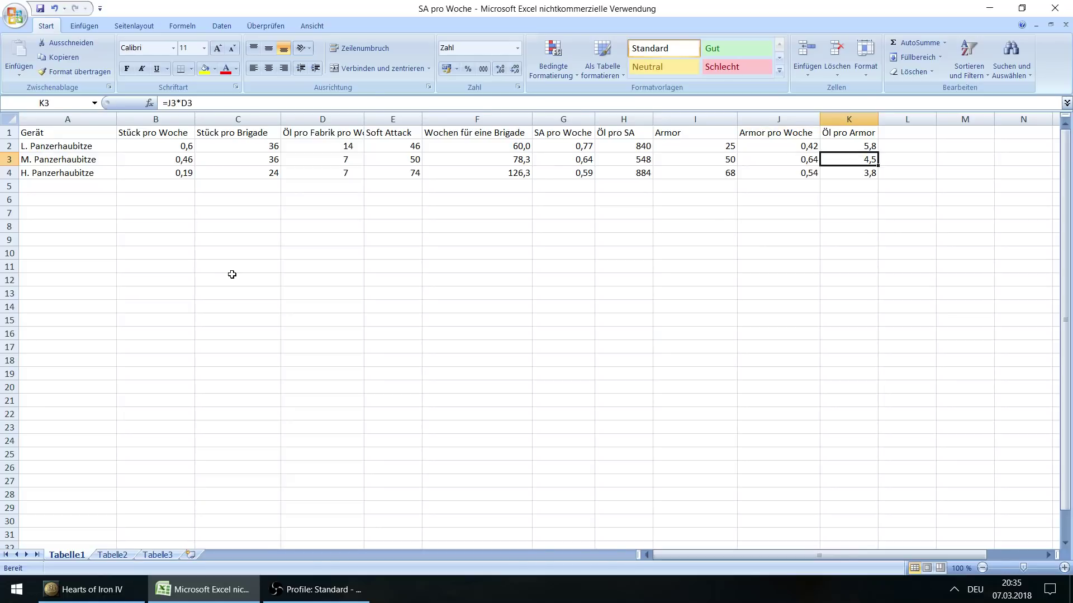
key("Left")
key("Down")
key("Right")
key("Left")
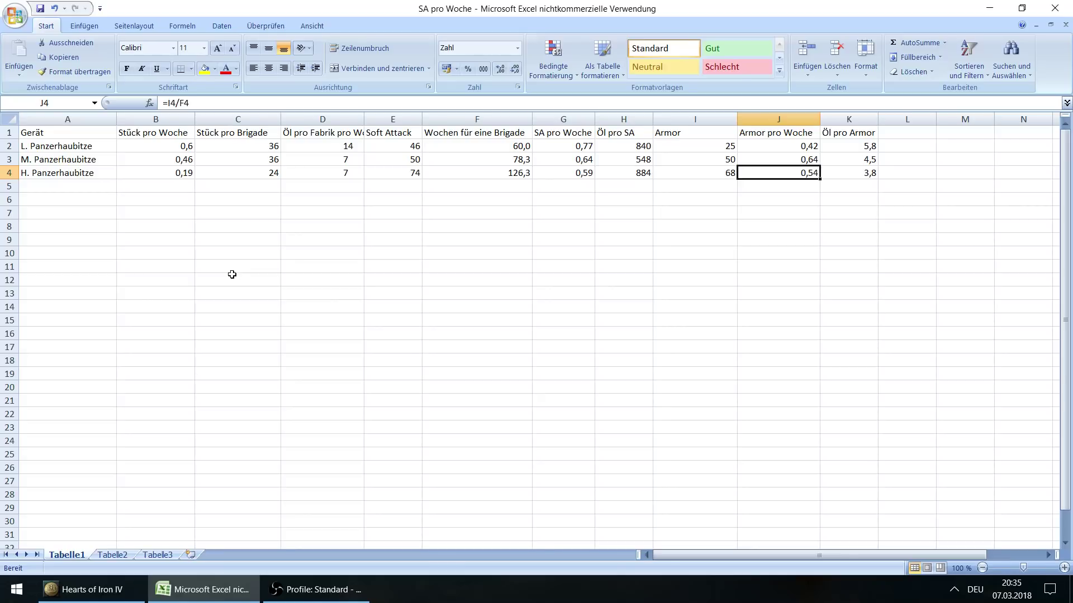
- Review the medium Panzerhaubitze's row between SA pro Woche and Öl pro Armor, ending on Öl pro Armor
key("Up")
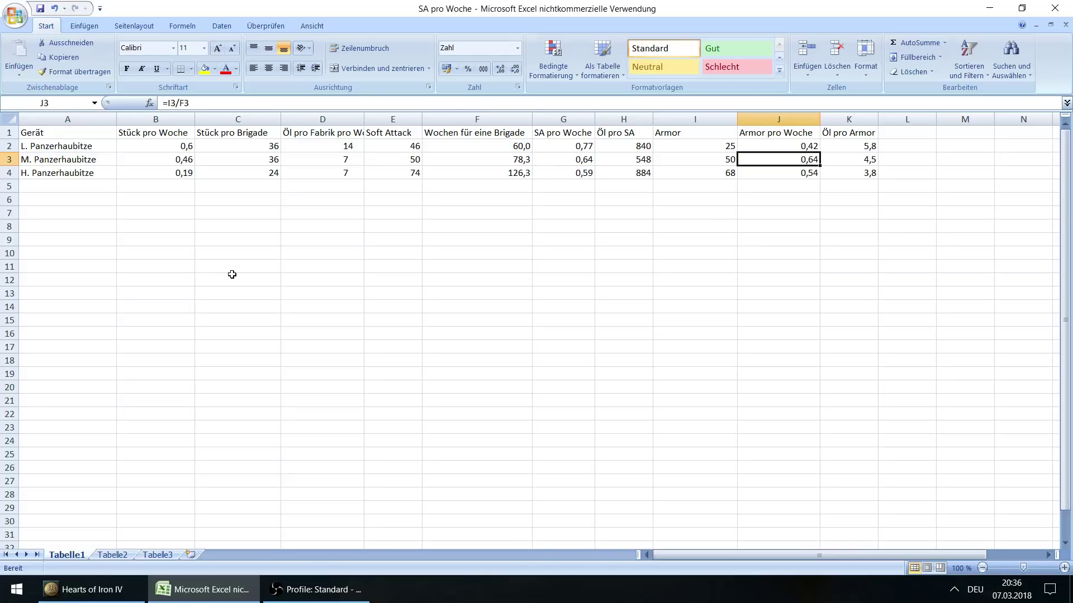
key("Left")
key("Left")
key("Left")
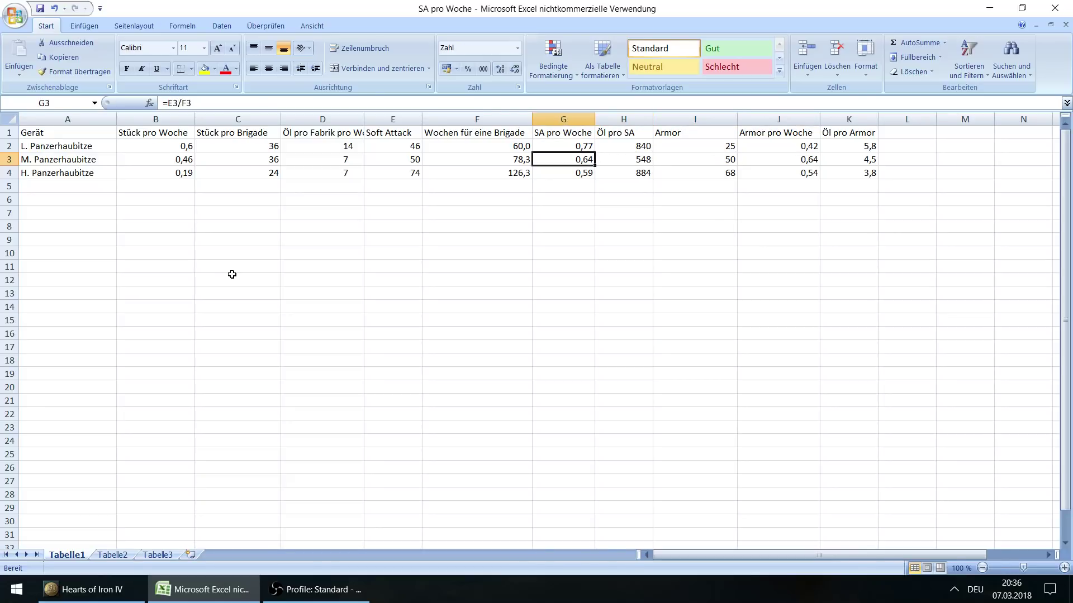
key("Right")
key("Right")
key("Right")
key("Right")
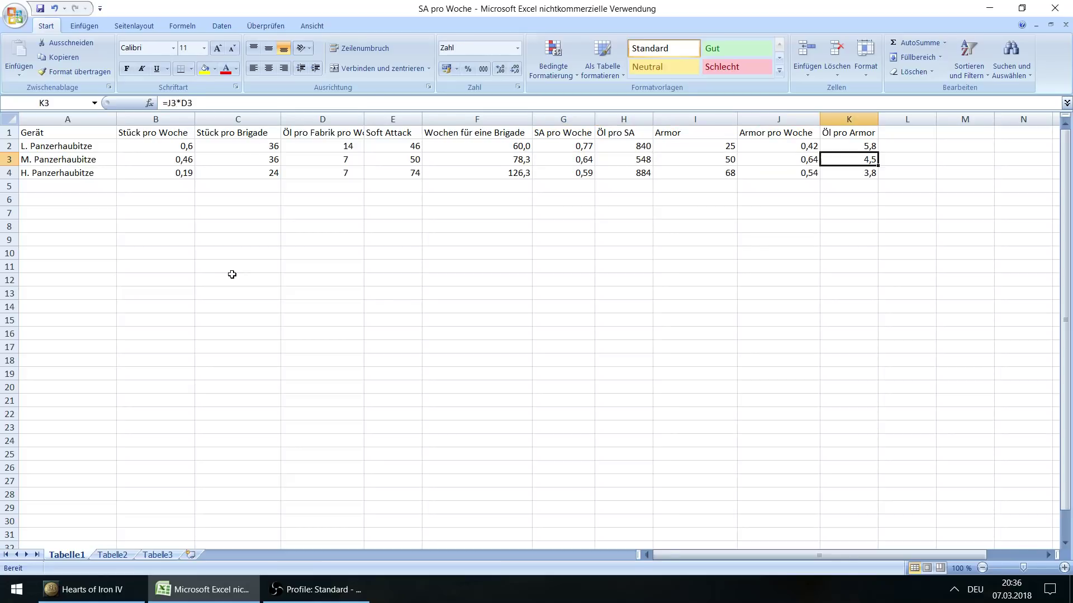
- Recheck the heavy Panzerhaubitze's Armor pro Woche and Öl pro Armor against the medium one, ending below the Öl pro Armor column
key("Down")
key("Left")
key("Down")
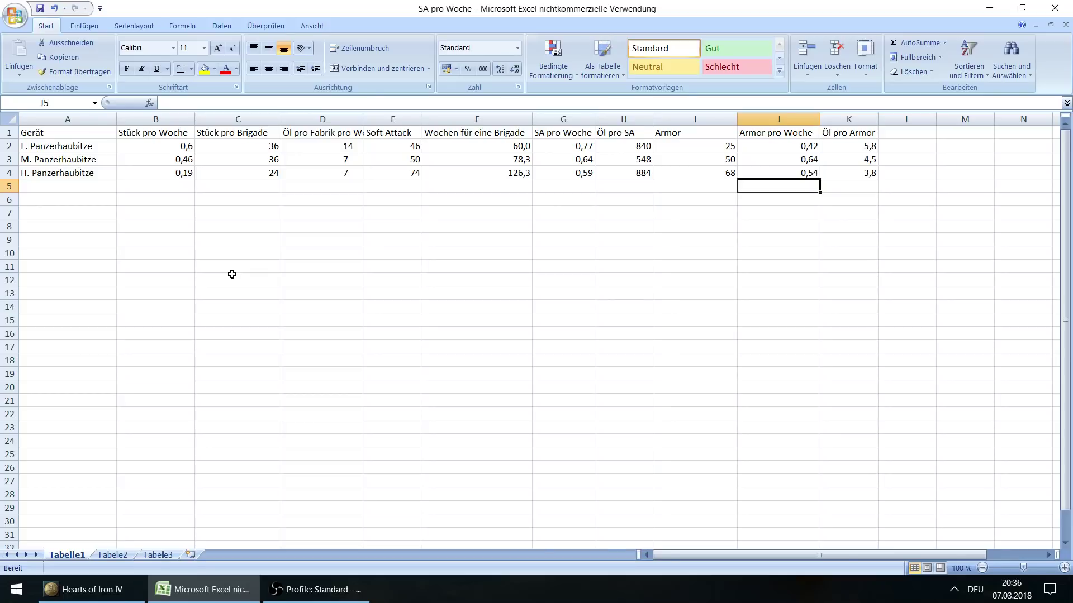
key("Right")
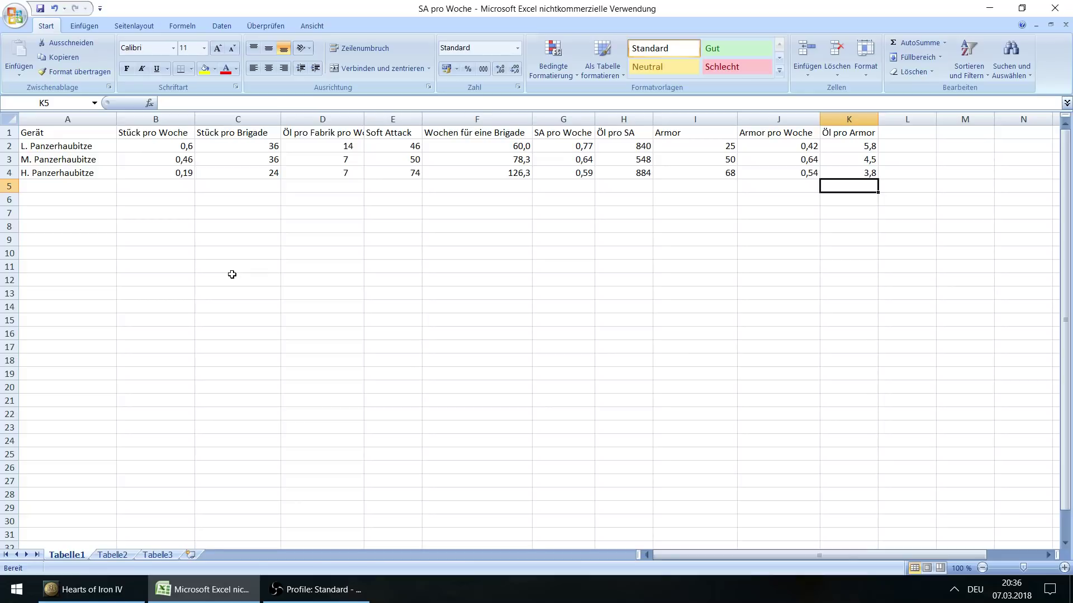
key("Left")
key("Up")
key("Up")
key("Down")
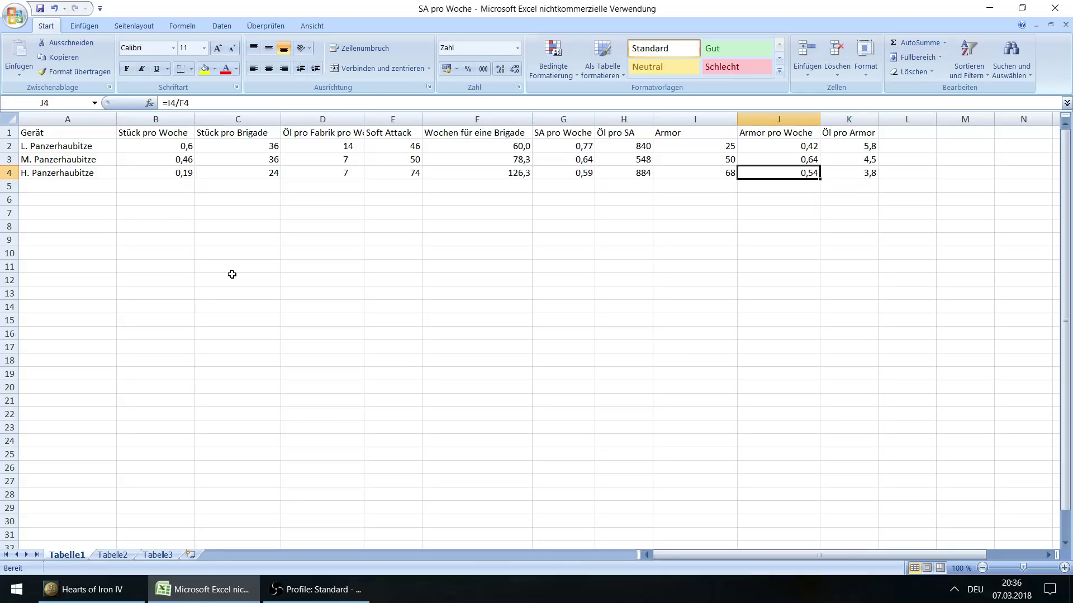
key("Right")
key("Down")
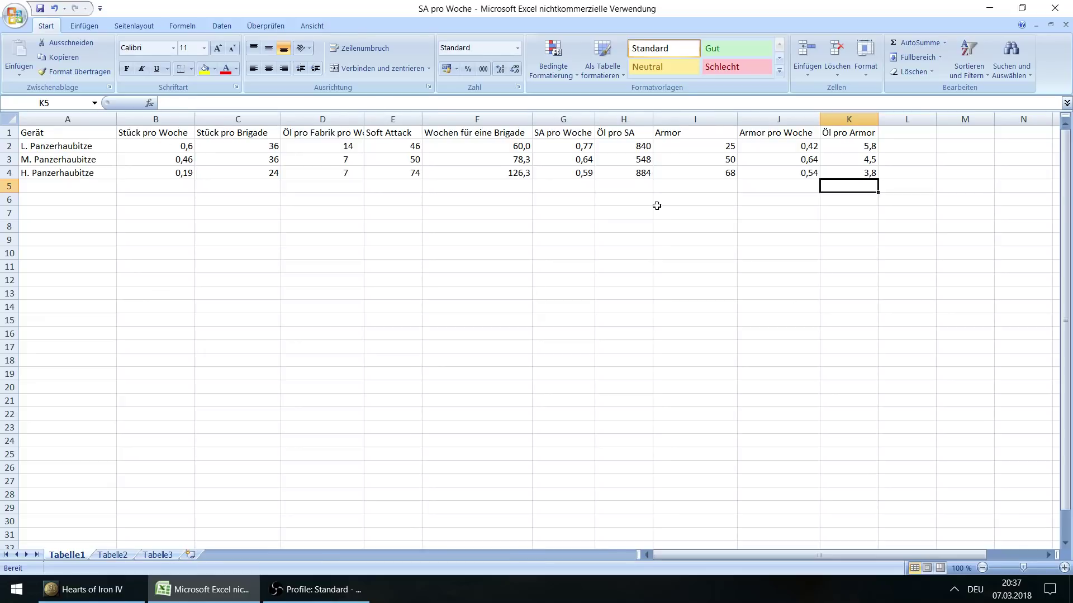
left_click(625, 210)
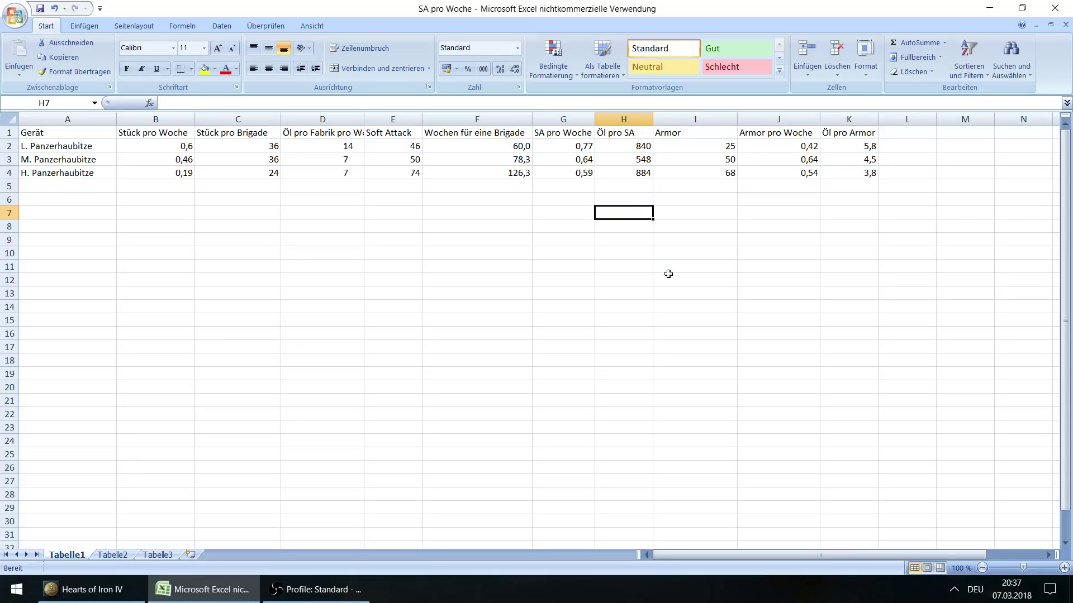
left_click(670, 207)
left_click(612, 184)
left_click(568, 190)
left_click(528, 186)
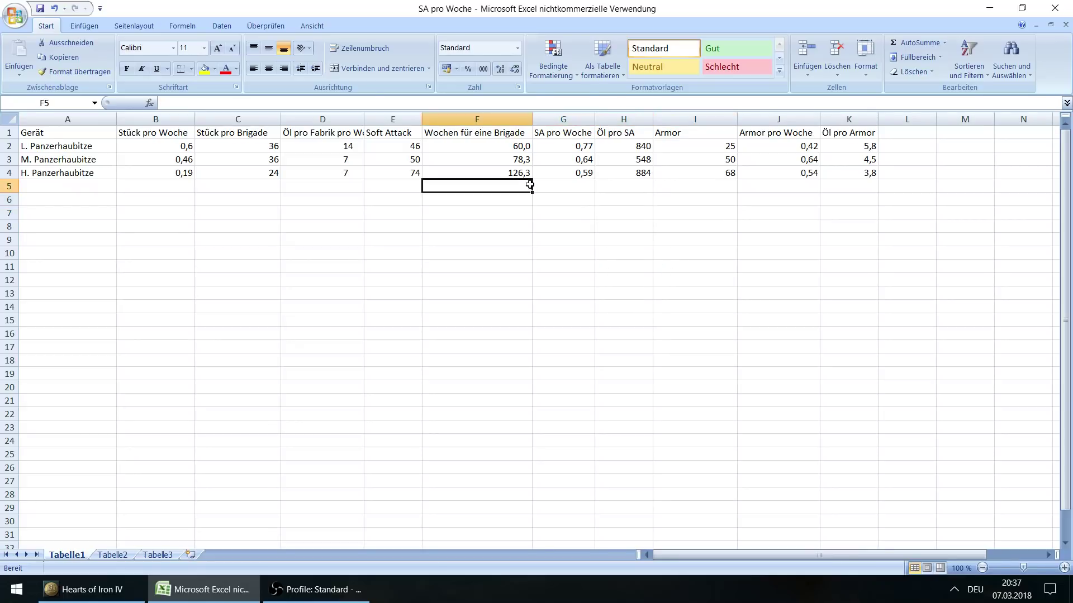
left_click(573, 186)
left_click(500, 186)
left_click(559, 184)
left_click(605, 186)
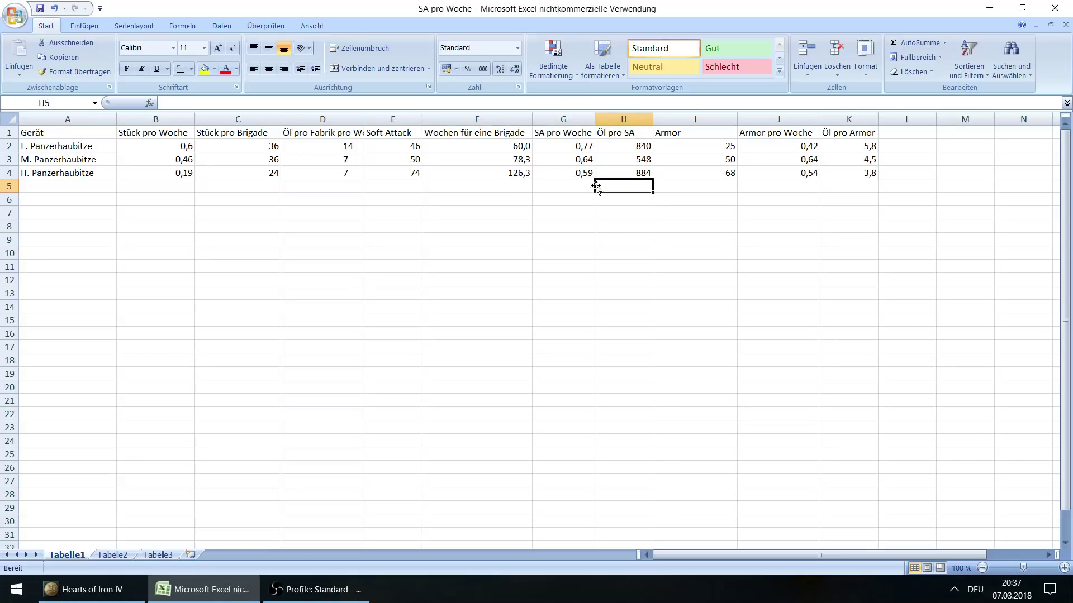